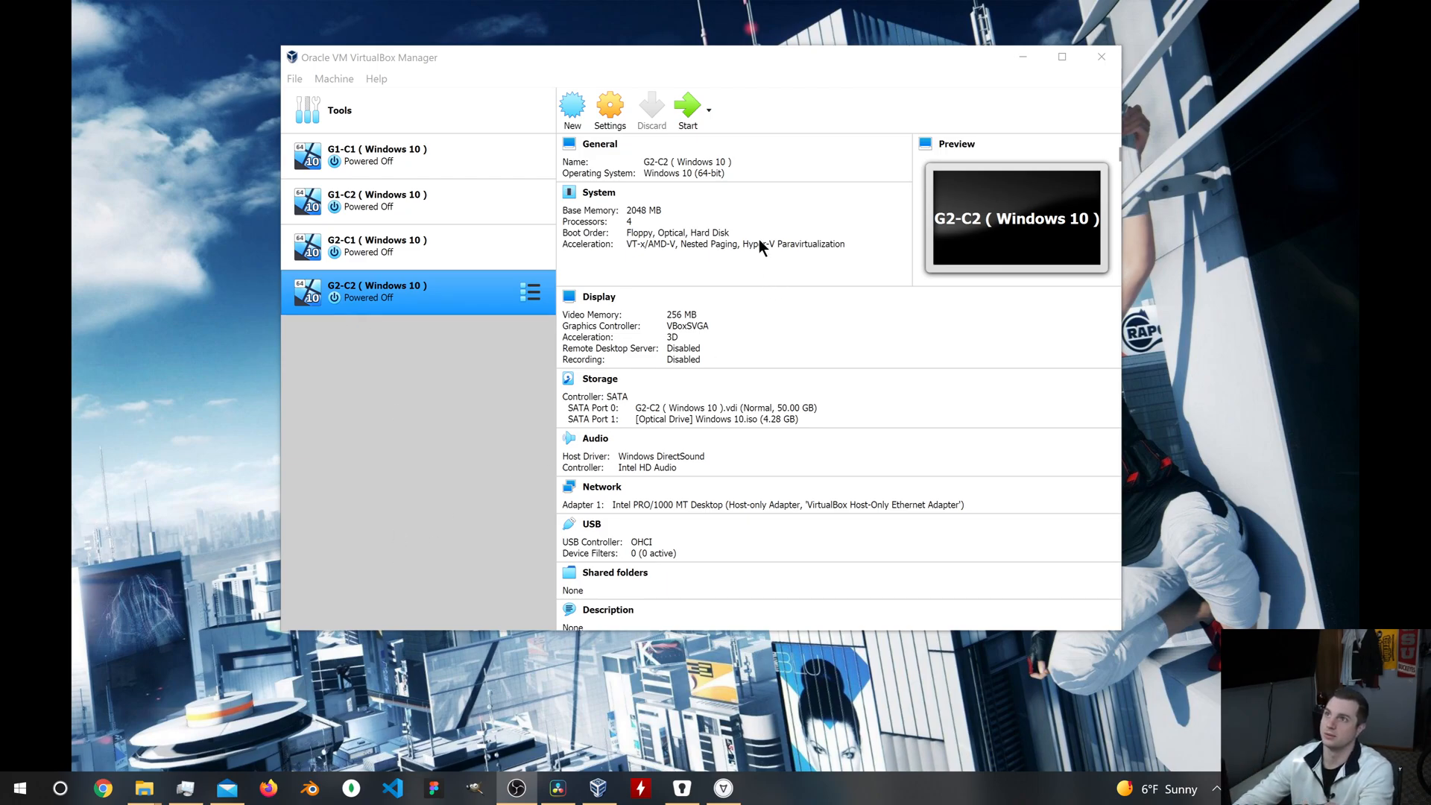
# Step: Begin a new virtual machine and name it "DC1 ( Sever 2016 )"
pyautogui.click(573, 108)
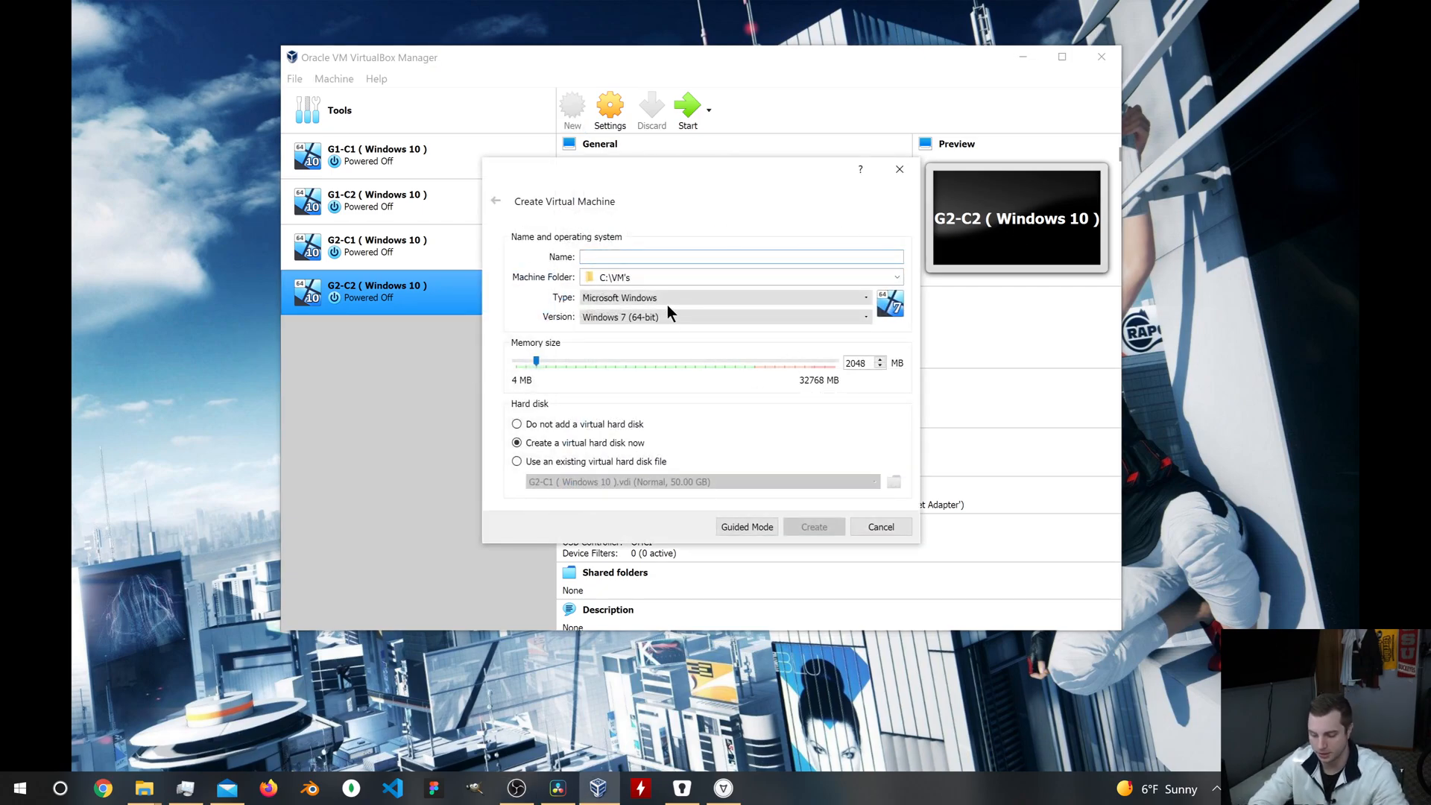
pyautogui.write('DC')
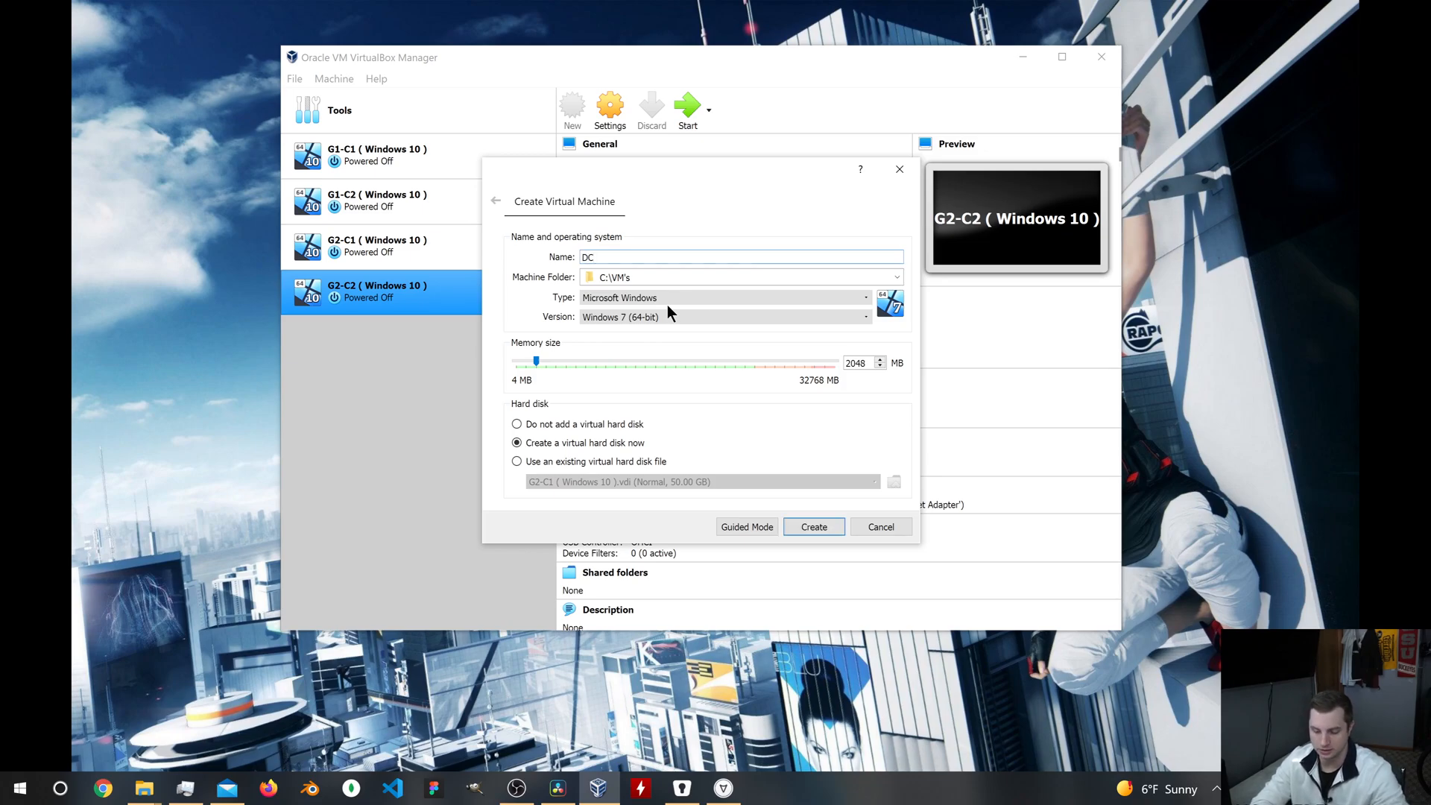
pyautogui.write('1 ()')
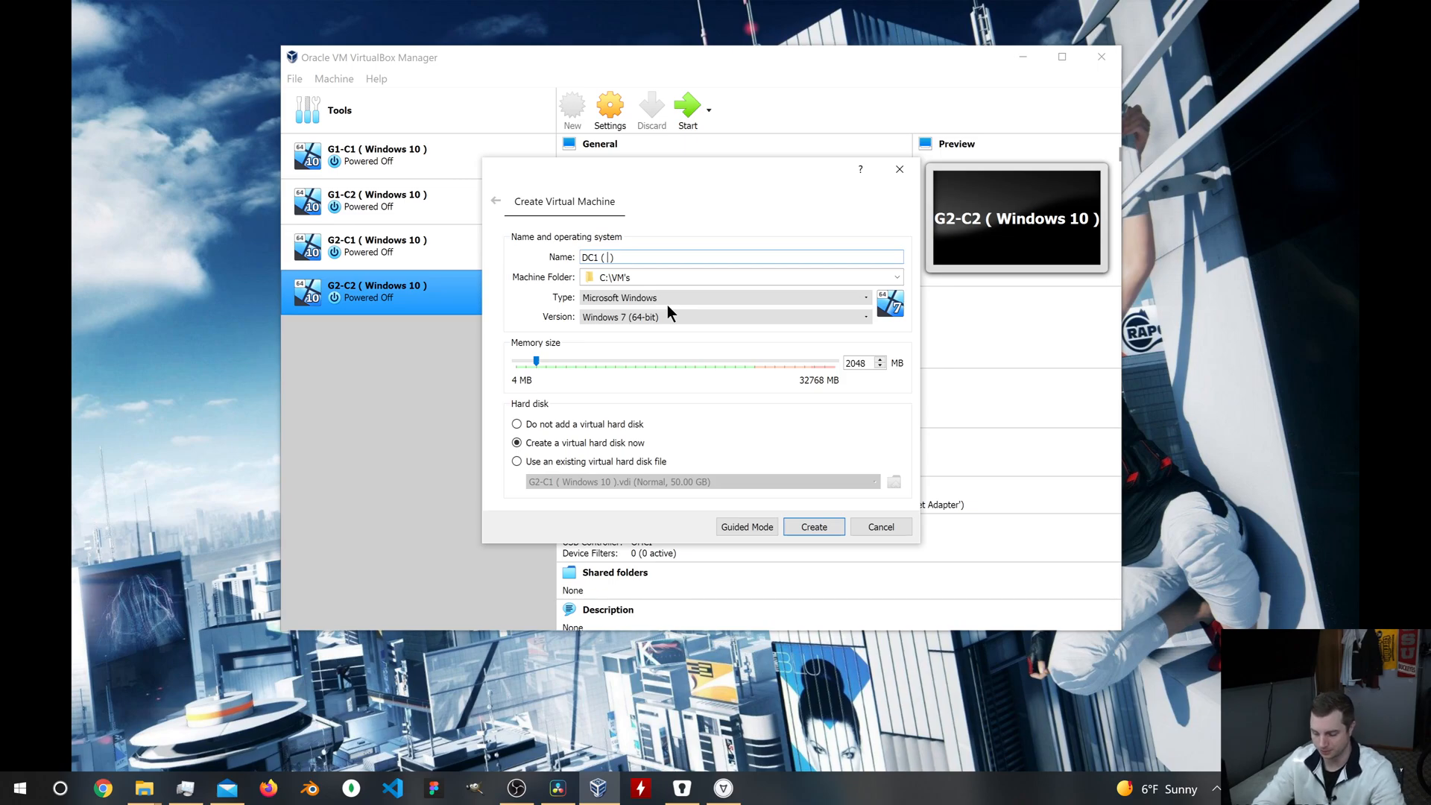
pyautogui.write('W')
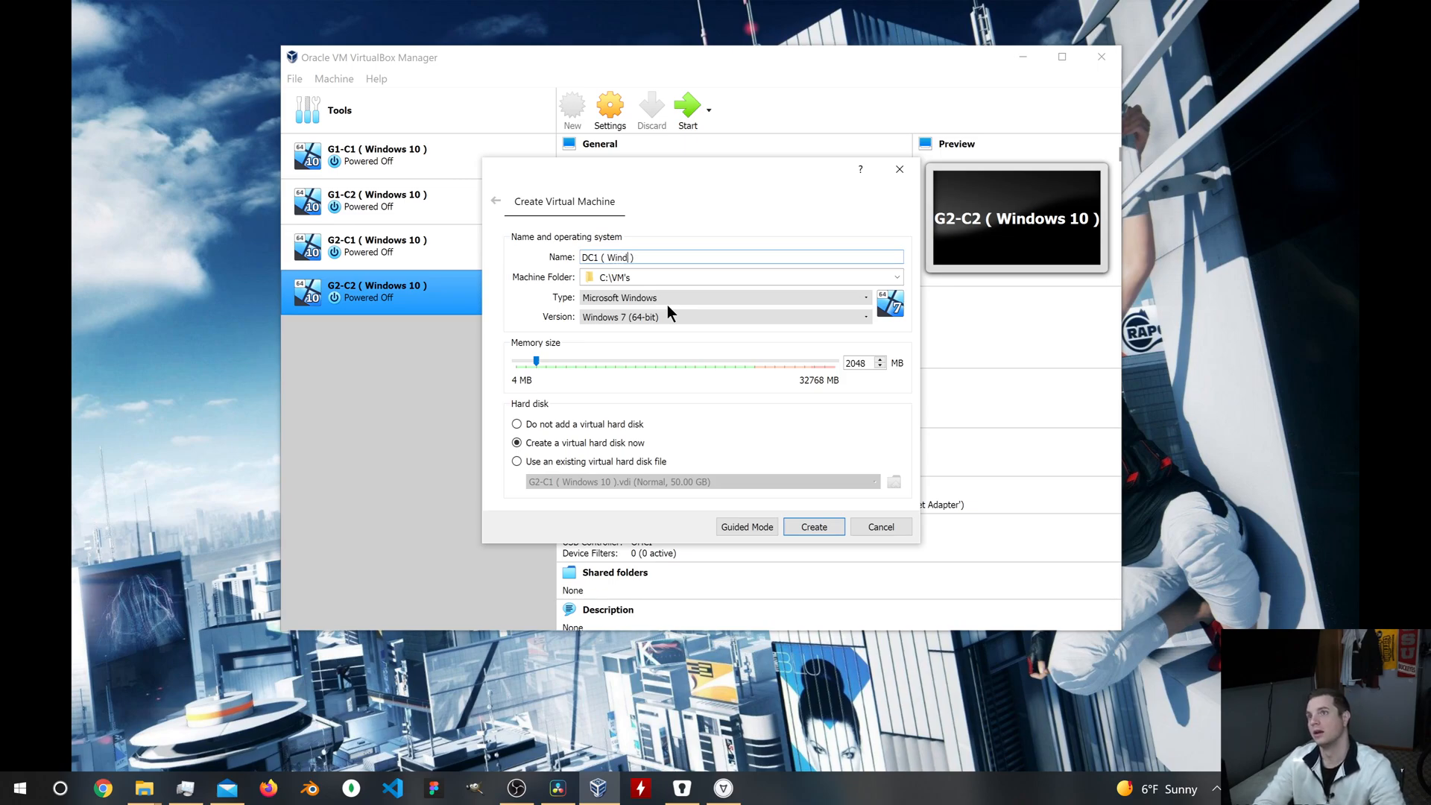
pyautogui.press('BackSpace')
pyautogui.write('Sever ')
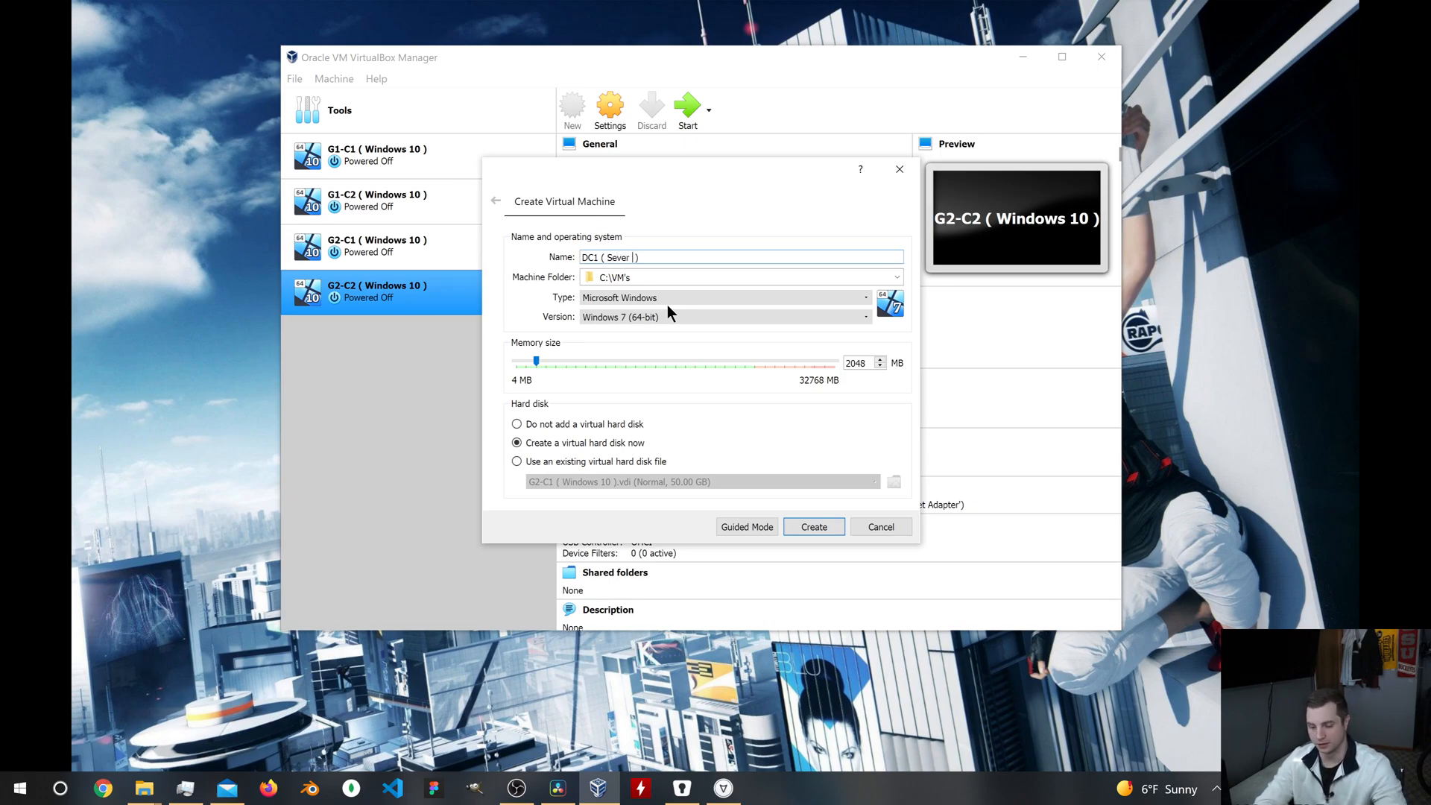
pyautogui.write('2016')
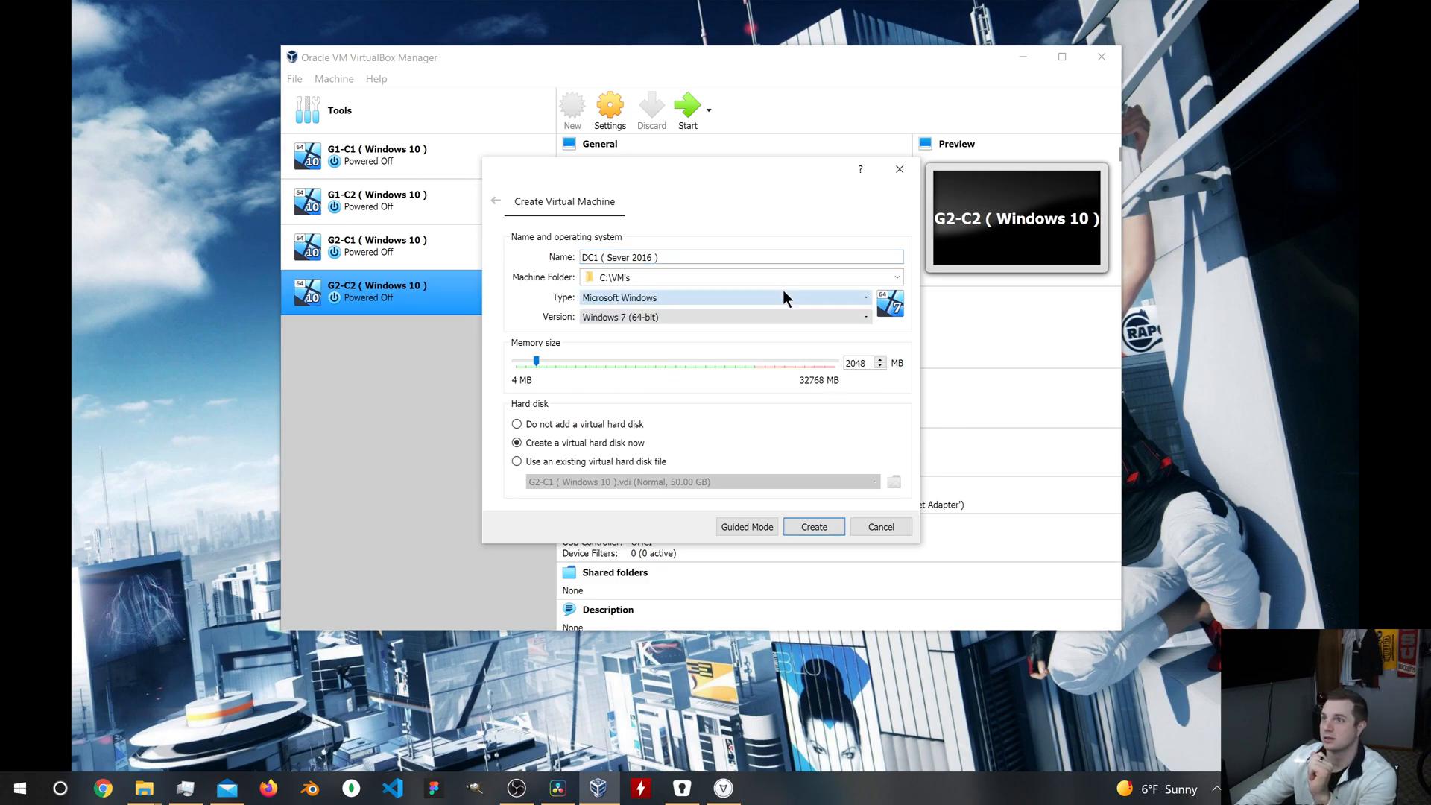
# Step: Set the version to Windows 2016 (64-bit) and create the machine with a dynamically allocated 50 GB VDI disk
pyautogui.click(817, 316)
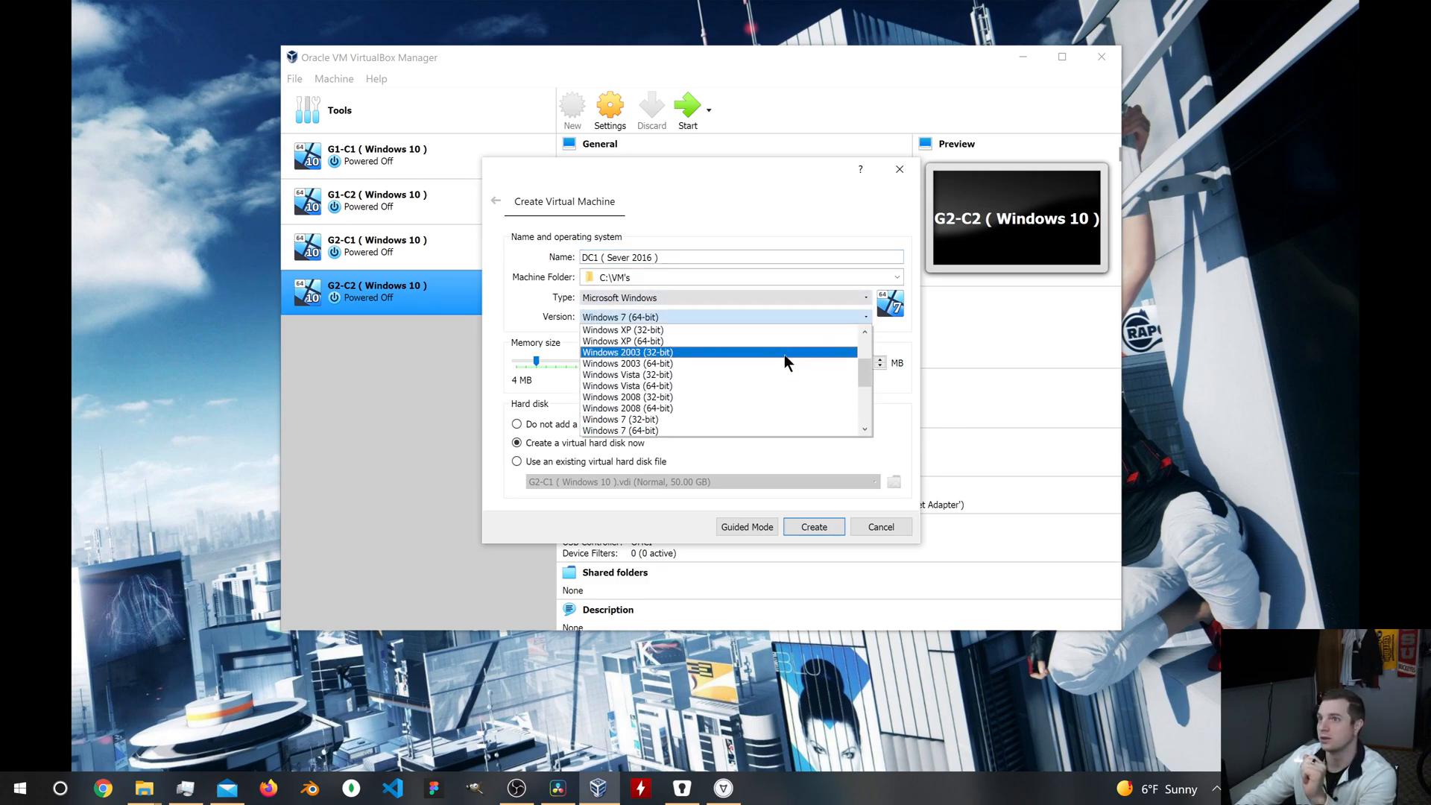
pyautogui.scroll(2, 746, 383)
pyautogui.scroll(-3, 756, 382)
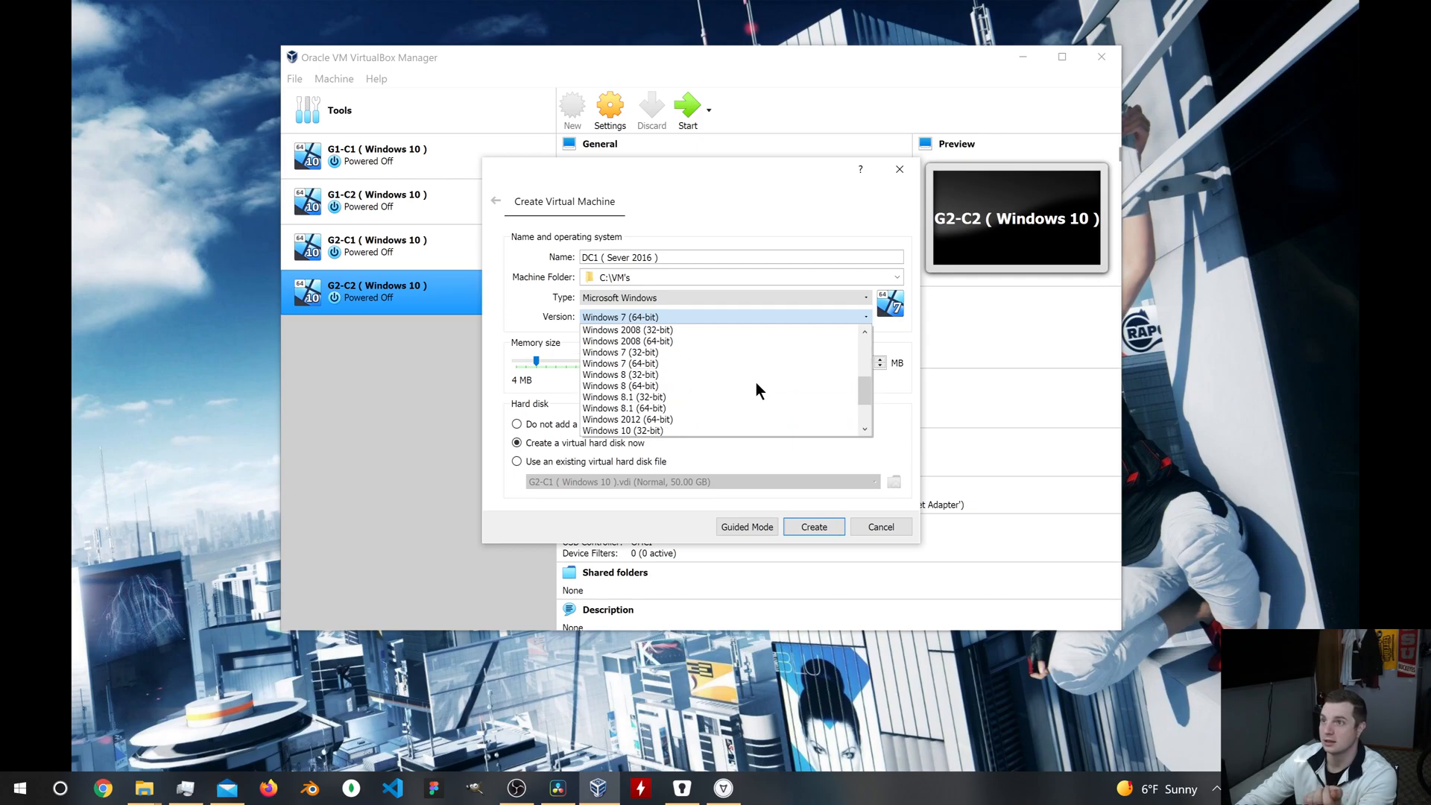
pyautogui.click(713, 425)
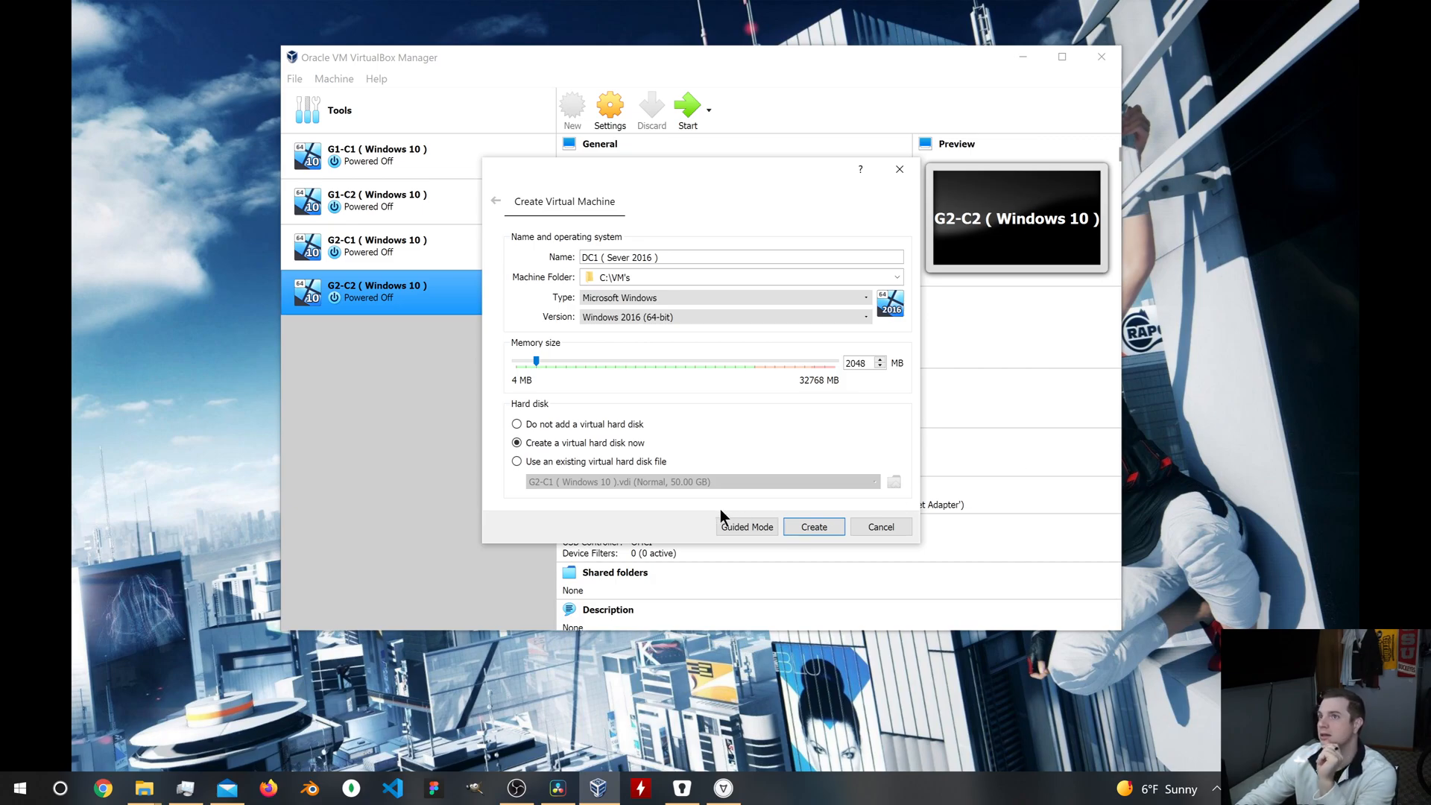
pyautogui.click(835, 524)
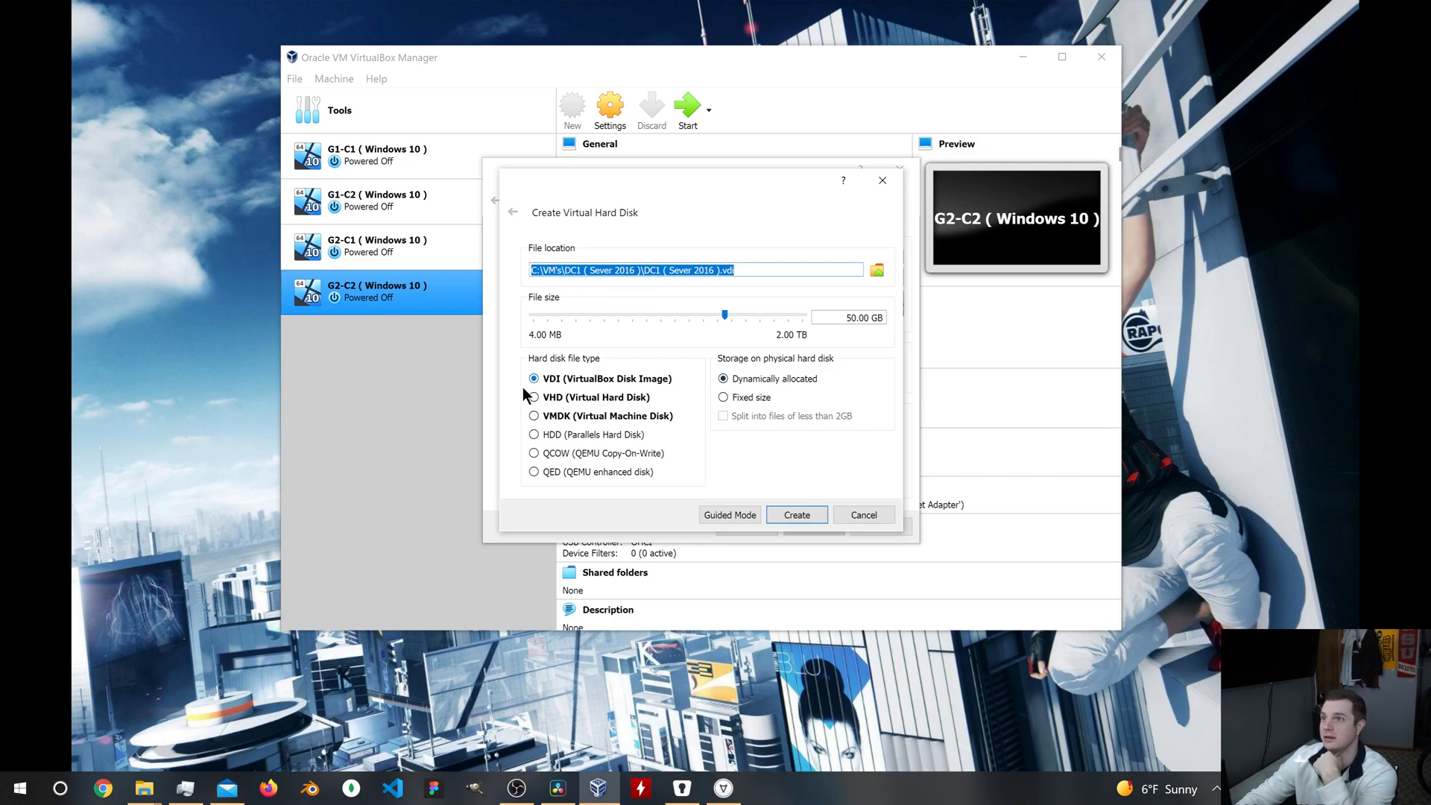
pyautogui.click(805, 512)
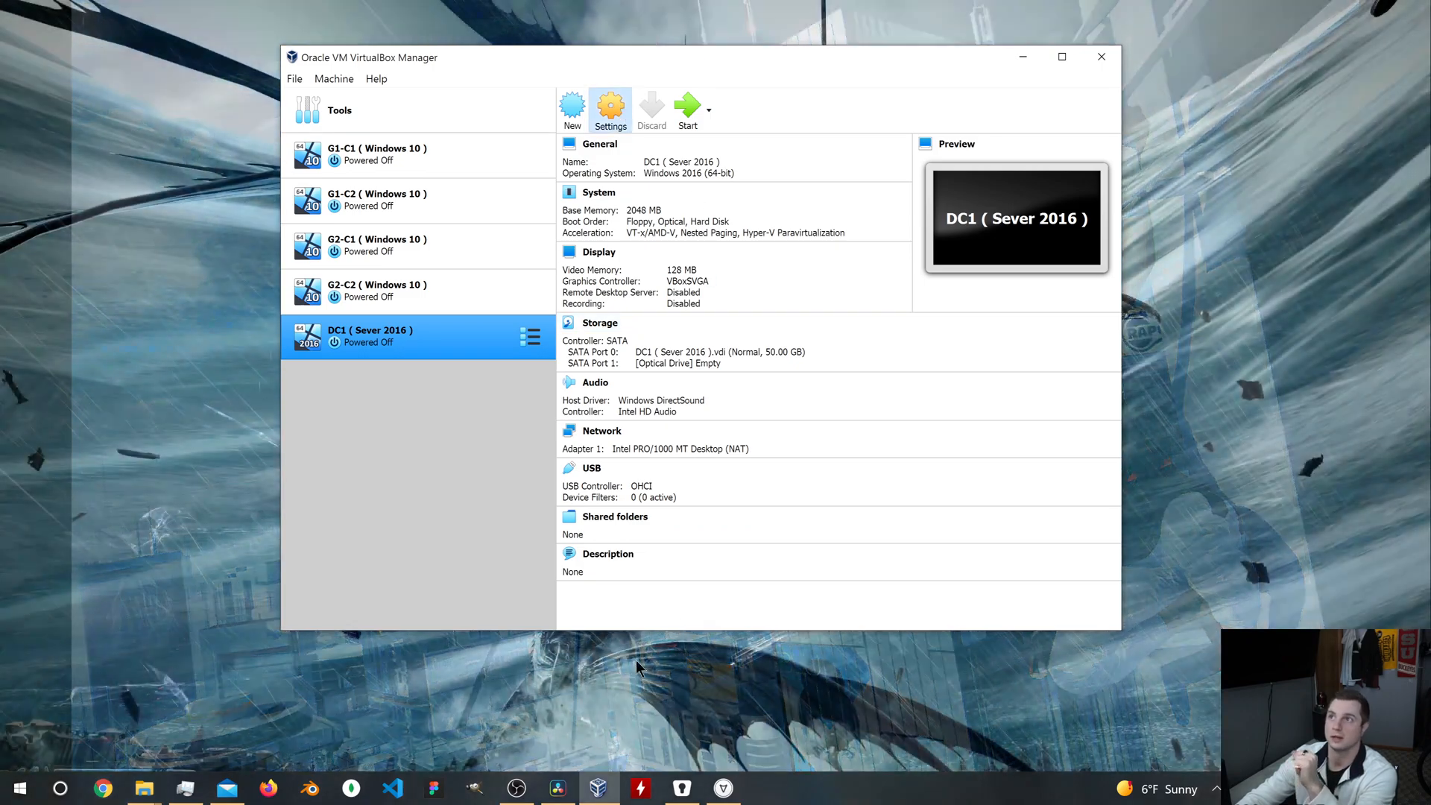
# Step: Set the DC1 machine's processor count to 4
pyautogui.click(609, 110)
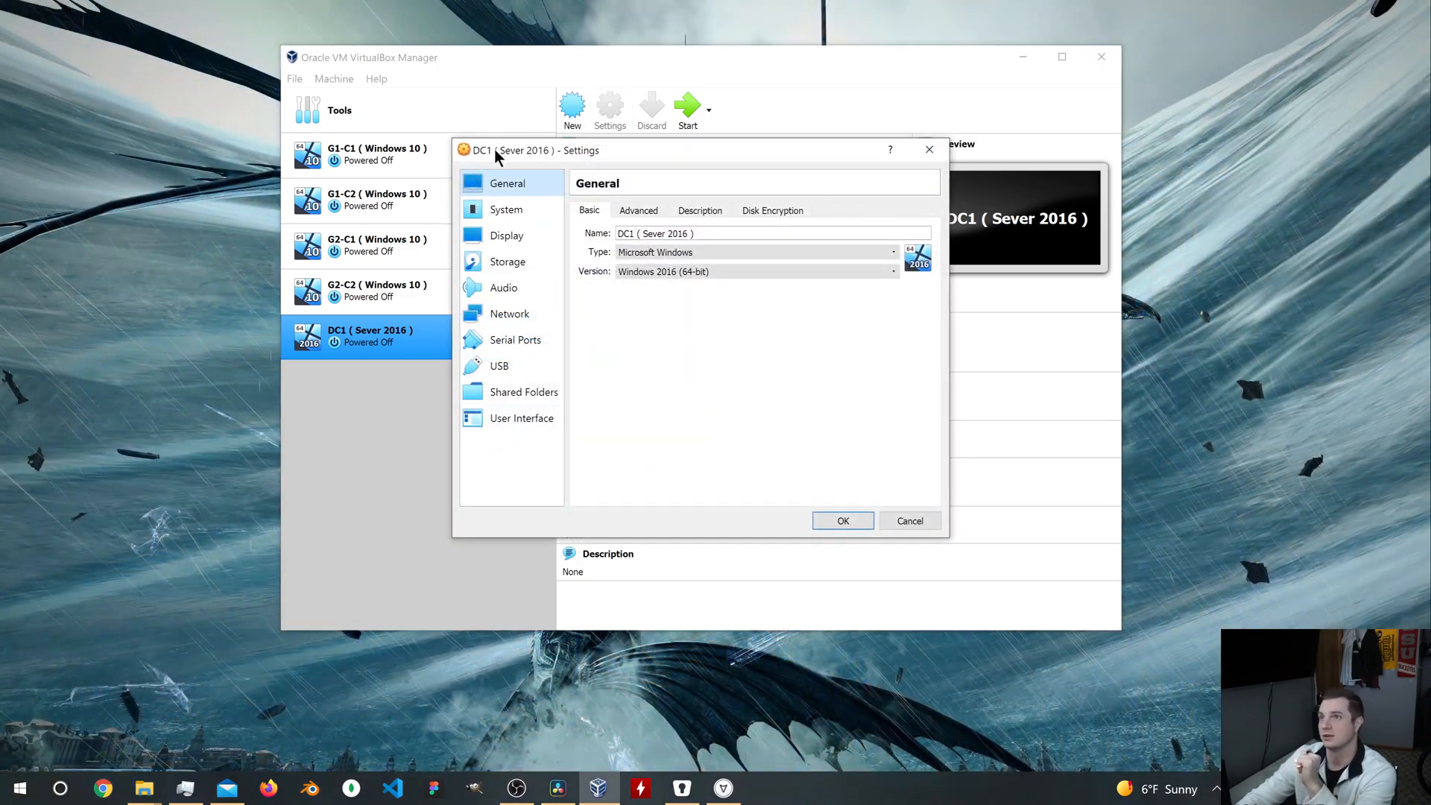
pyautogui.click(507, 209)
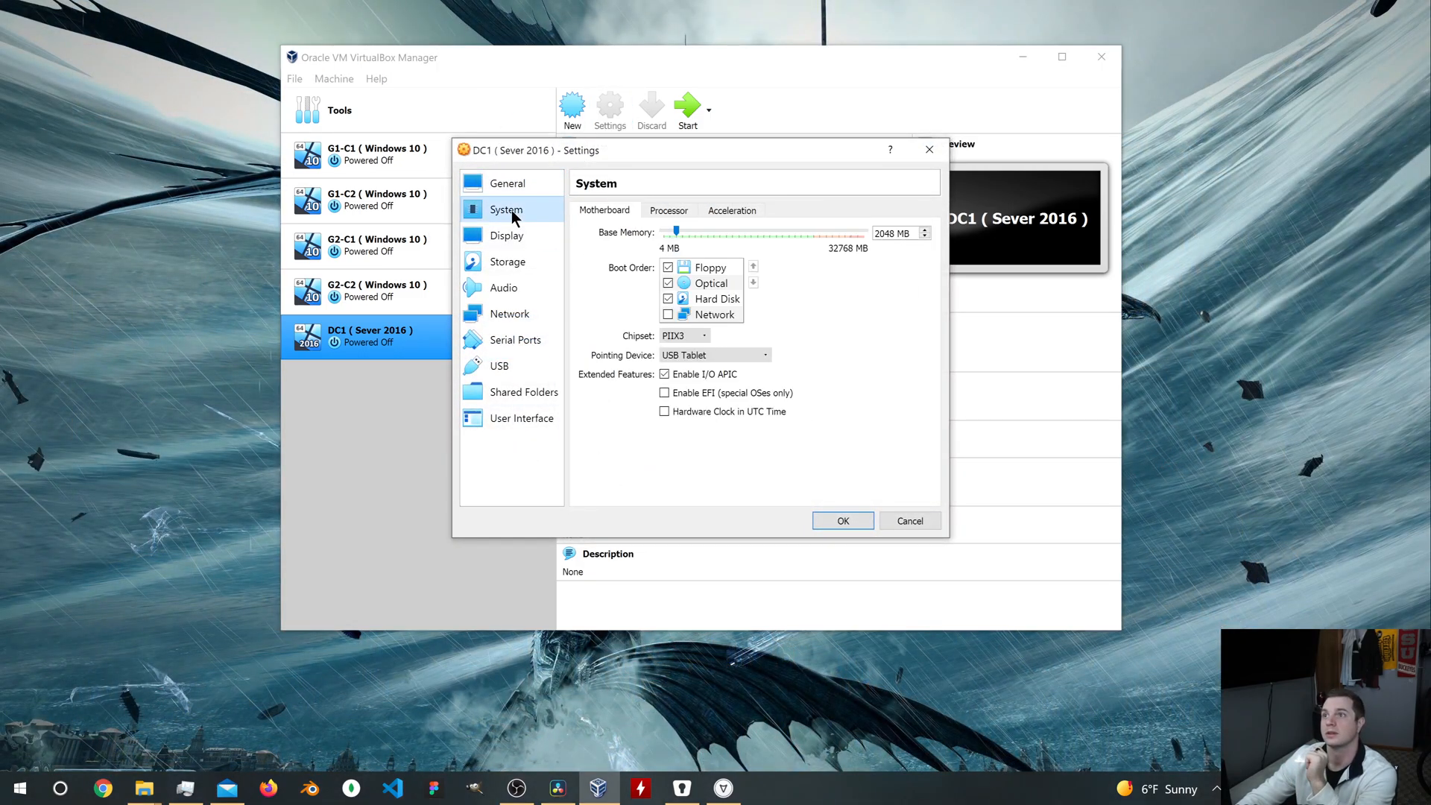
pyautogui.click(668, 211)
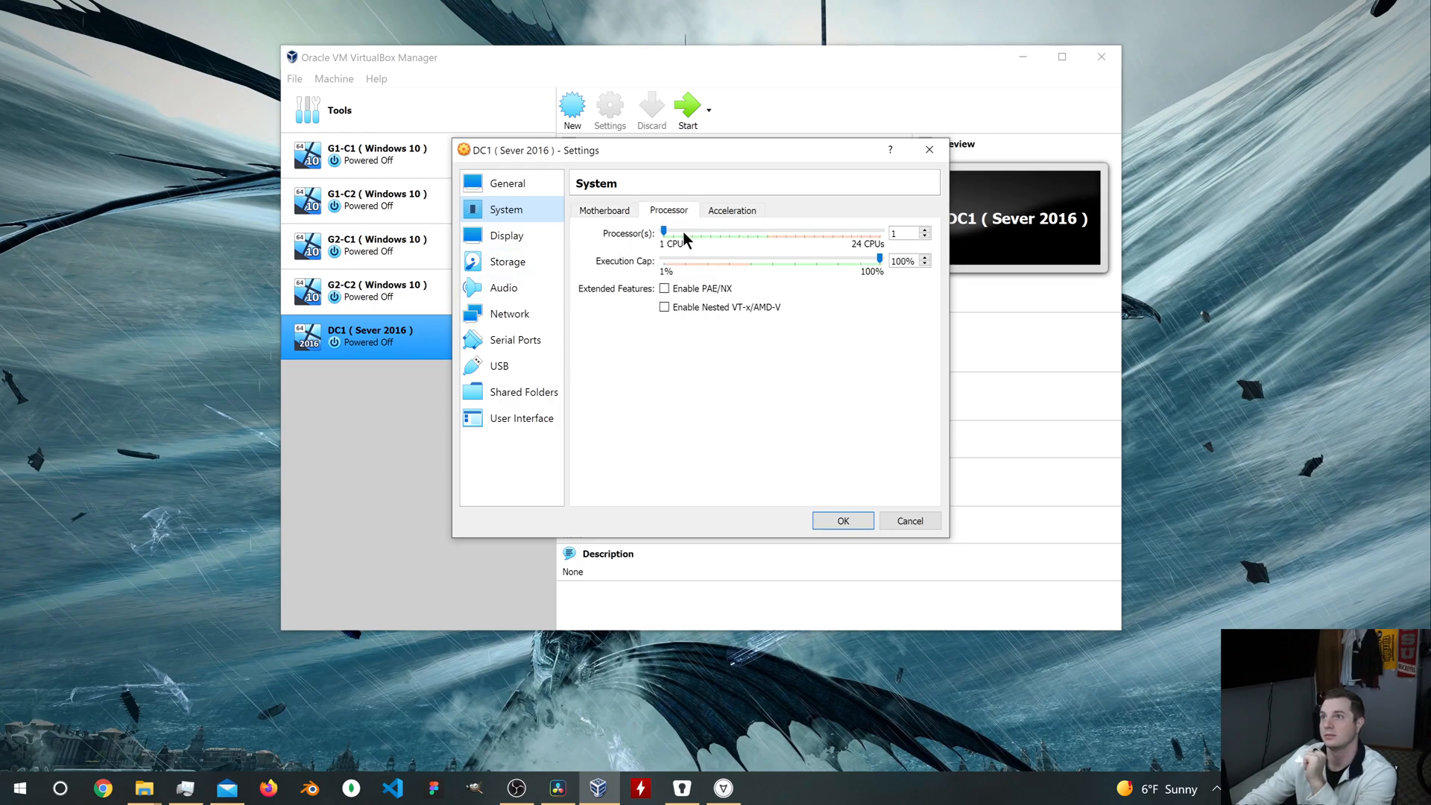
pyautogui.moveTo(663, 231); pyautogui.dragTo(691, 232)
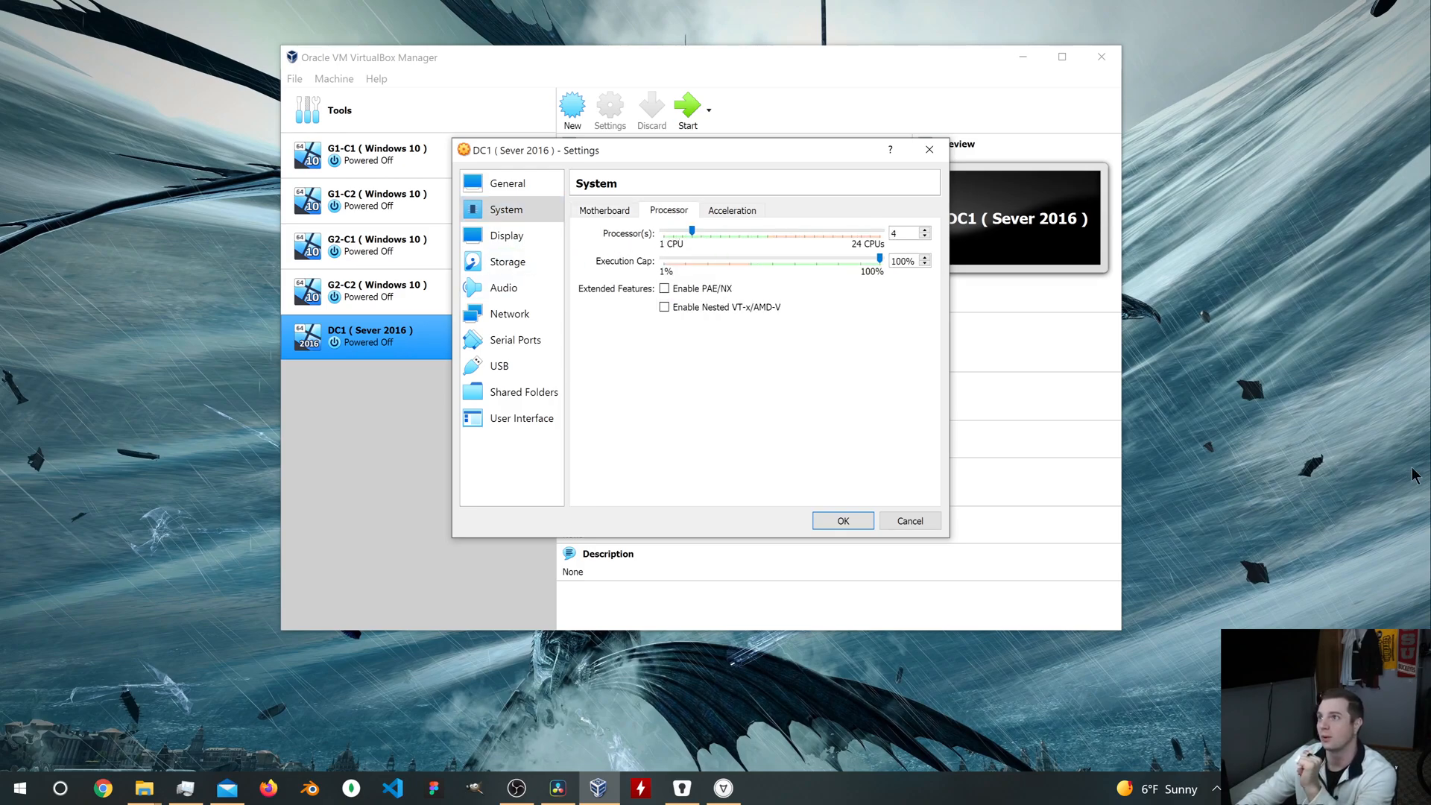
# Step: Enable 3D acceleration for DC1's display and raise the video memory to 256 MB
pyautogui.click(522, 237)
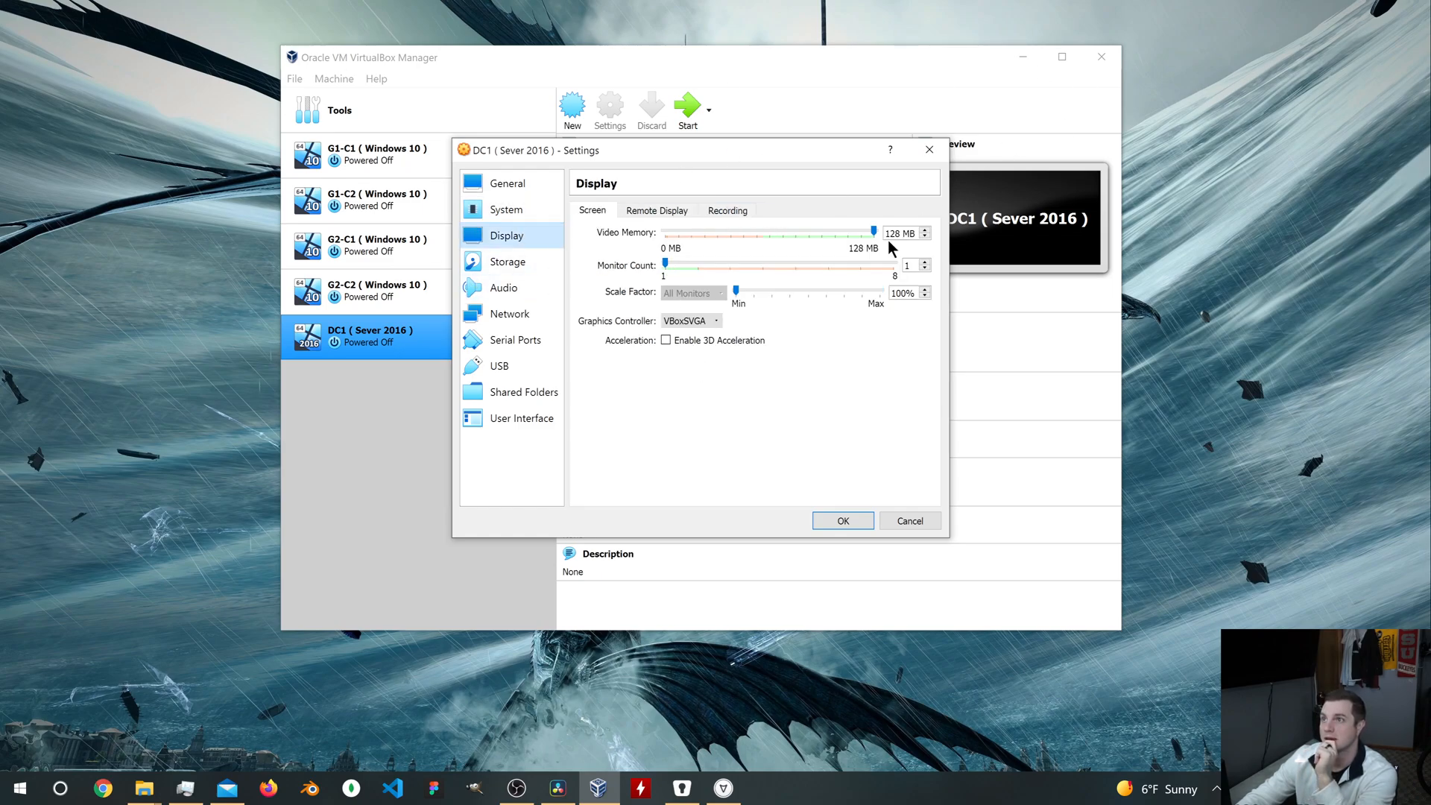
pyautogui.click(666, 341)
pyautogui.moveTo(771, 234); pyautogui.dragTo(938, 230)
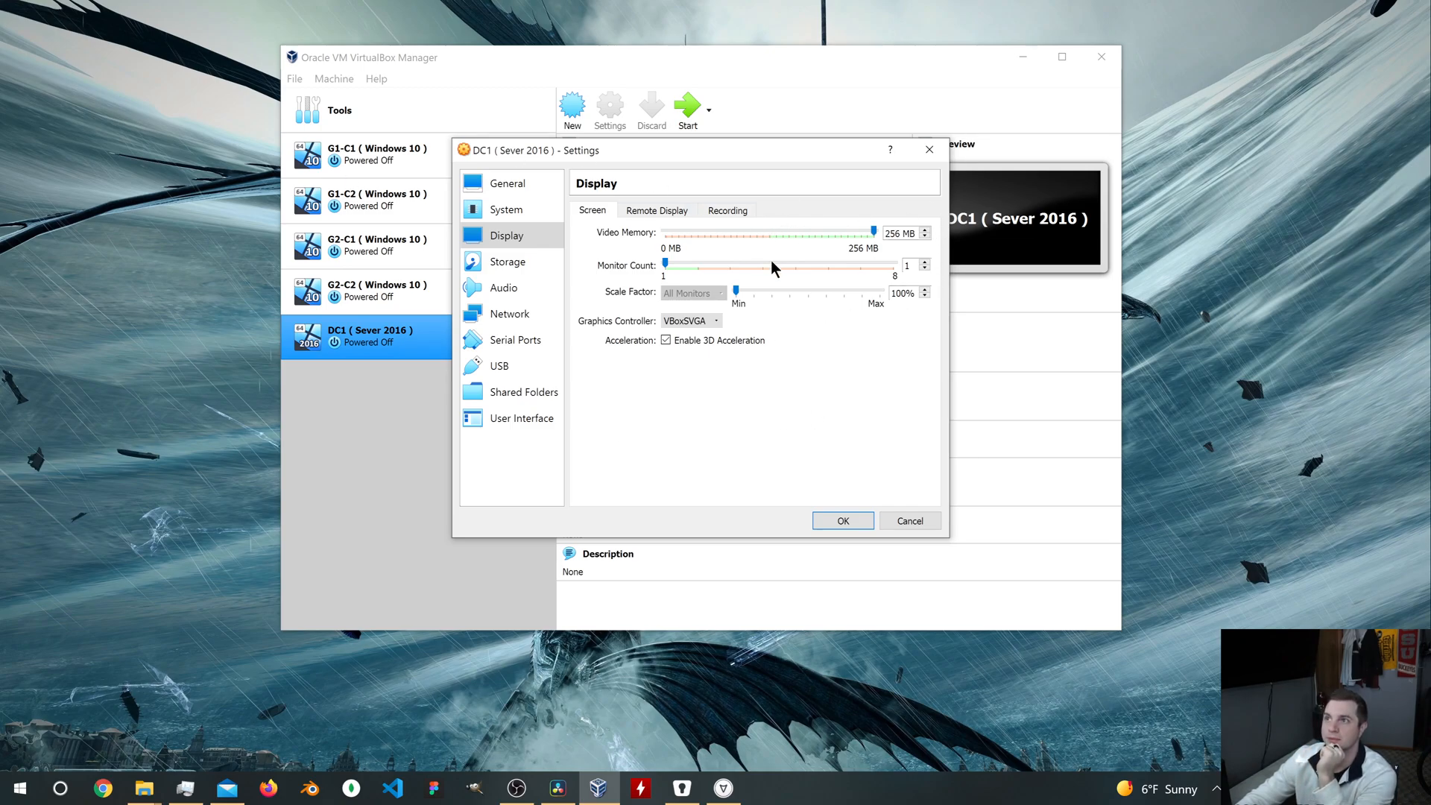
# Step: Attach en_windows_server_2016_updated_feb_2018_x64_dvd_11636692.iso to DC1's empty optical drive and save the machine settings
pyautogui.click(521, 265)
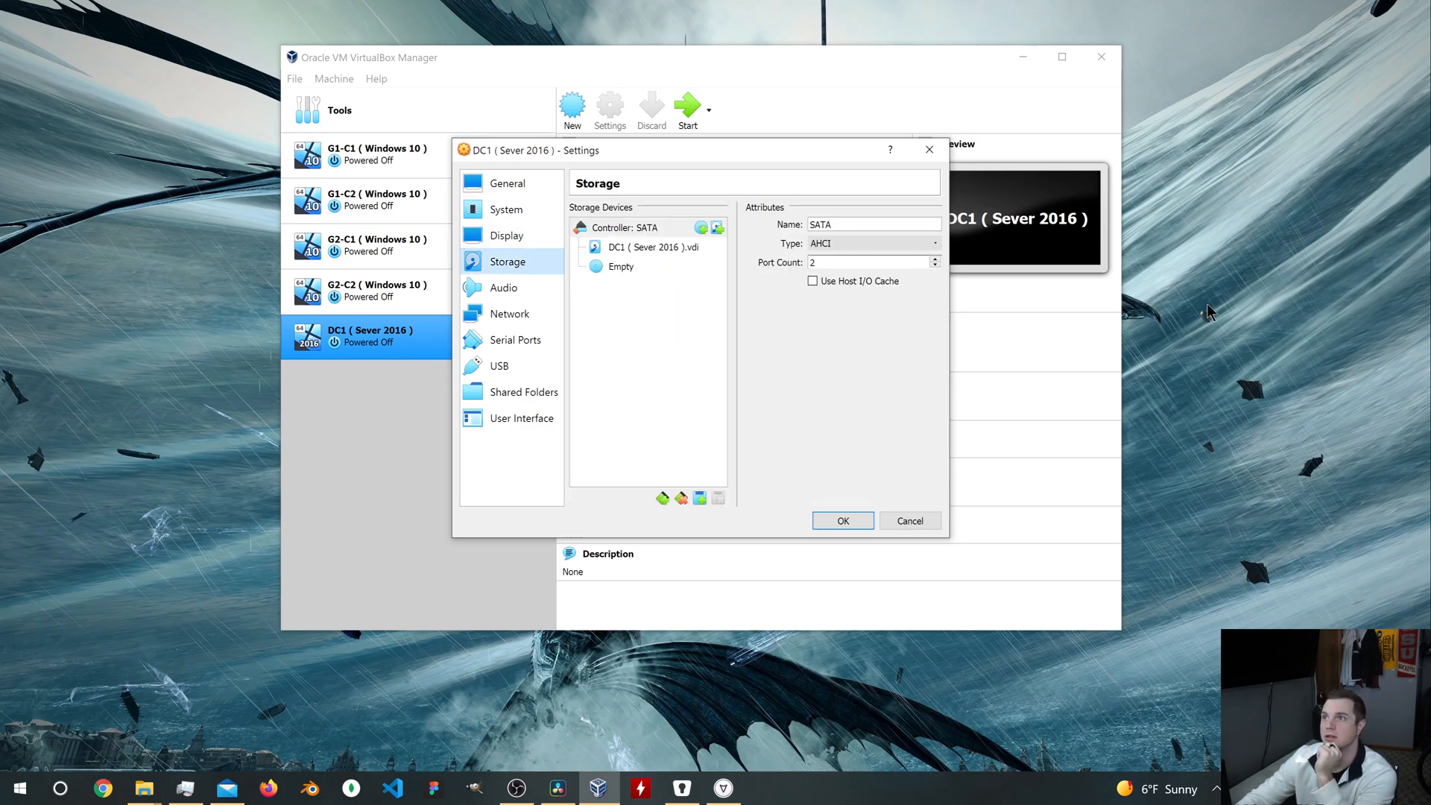
pyautogui.click(626, 270)
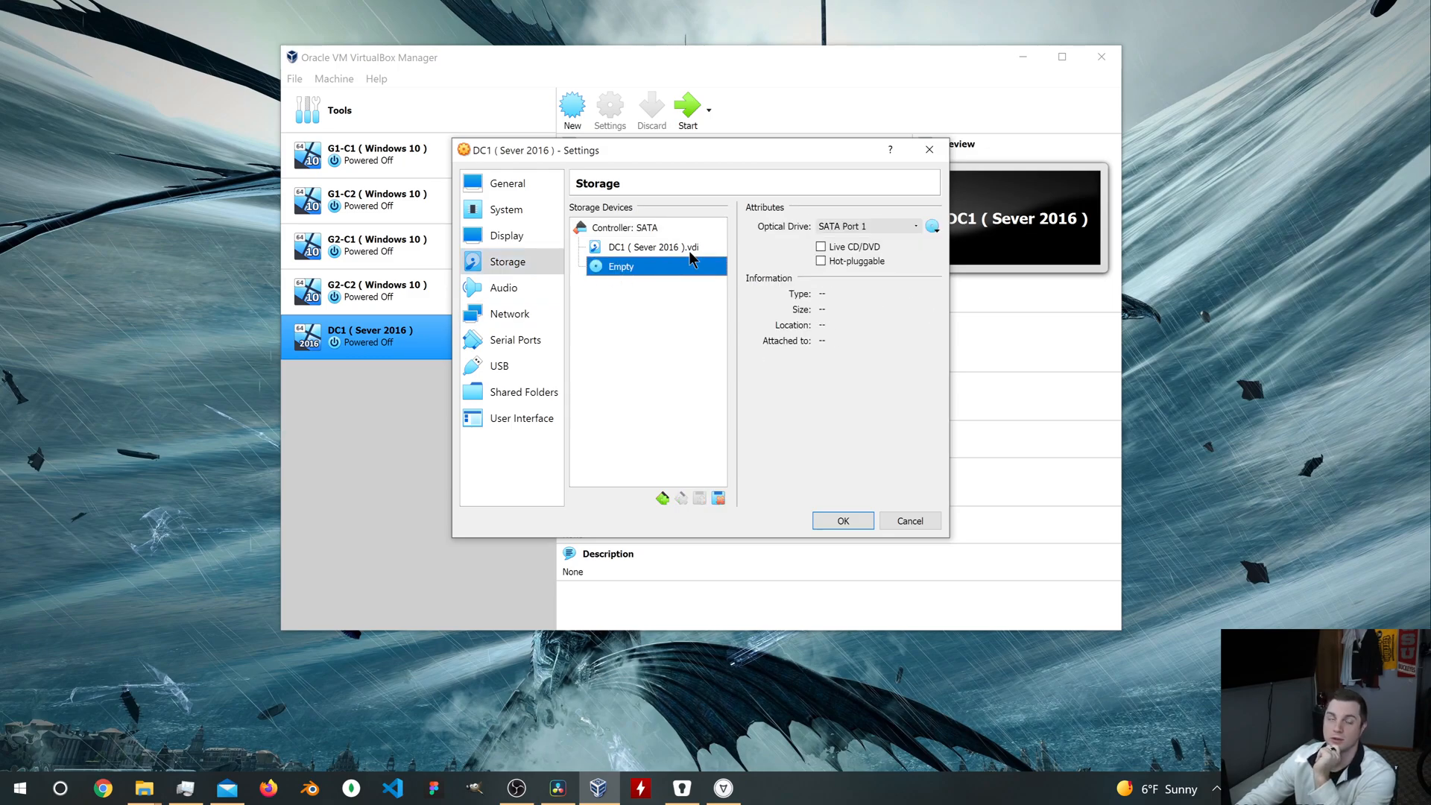
pyautogui.click(938, 227)
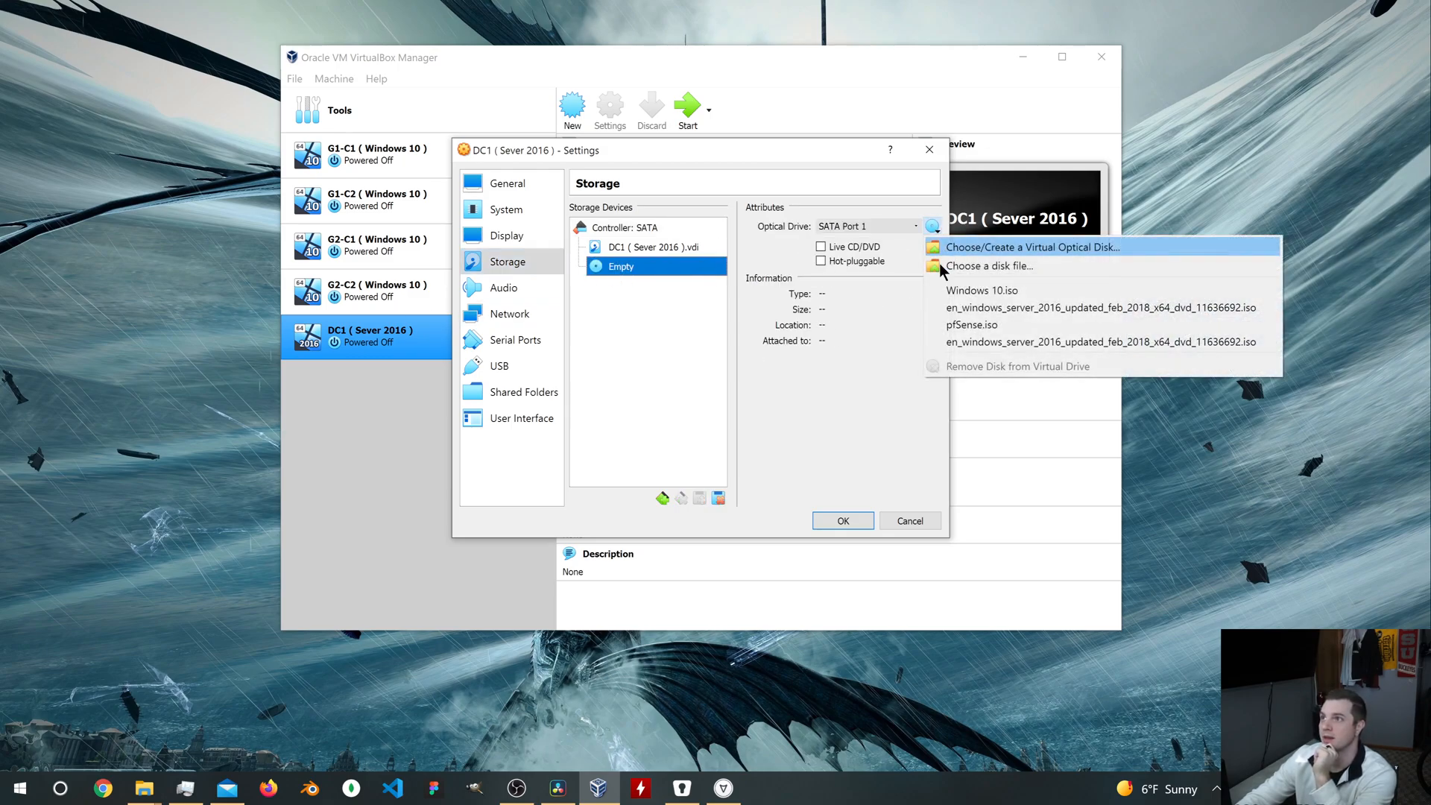
pyautogui.click(1055, 307)
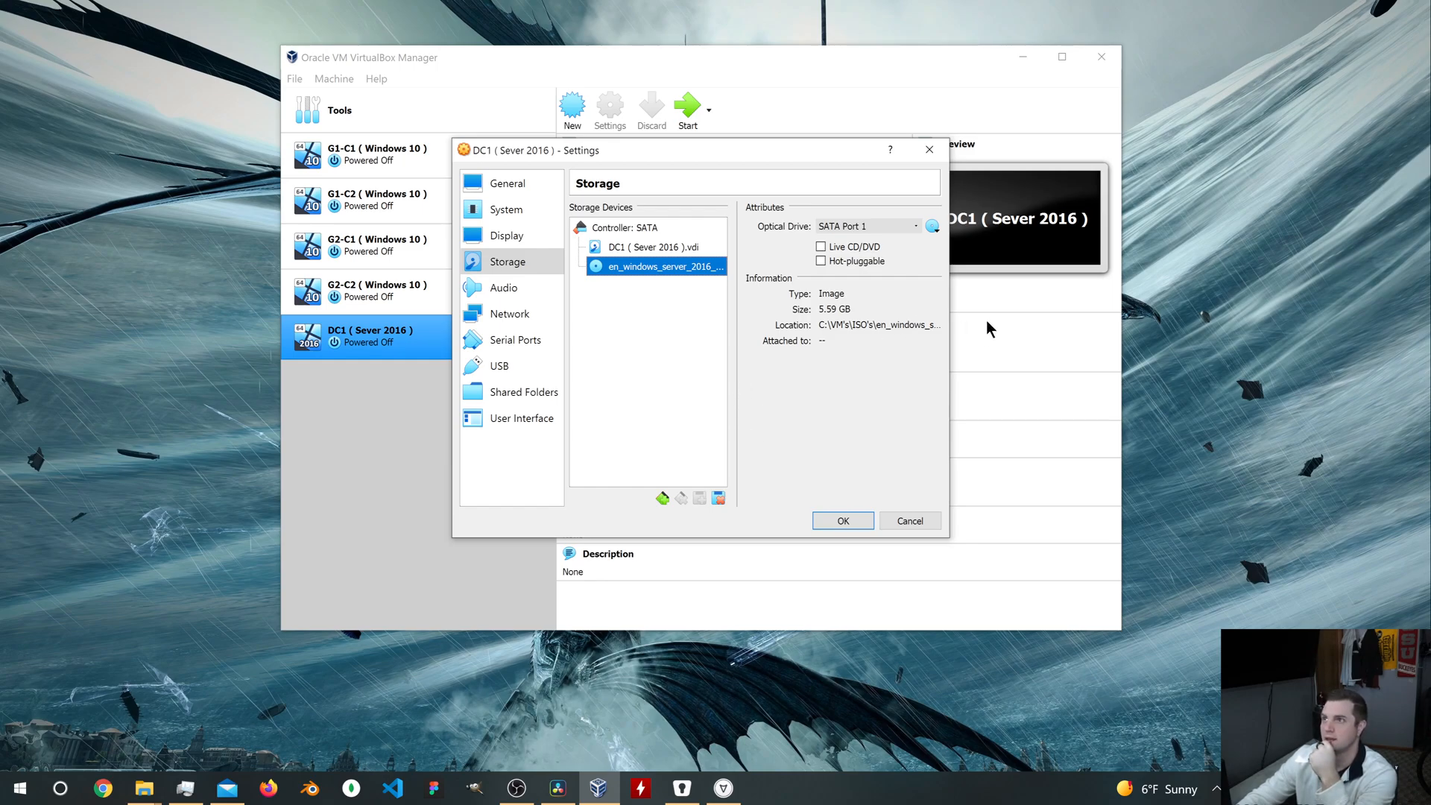
pyautogui.click(861, 522)
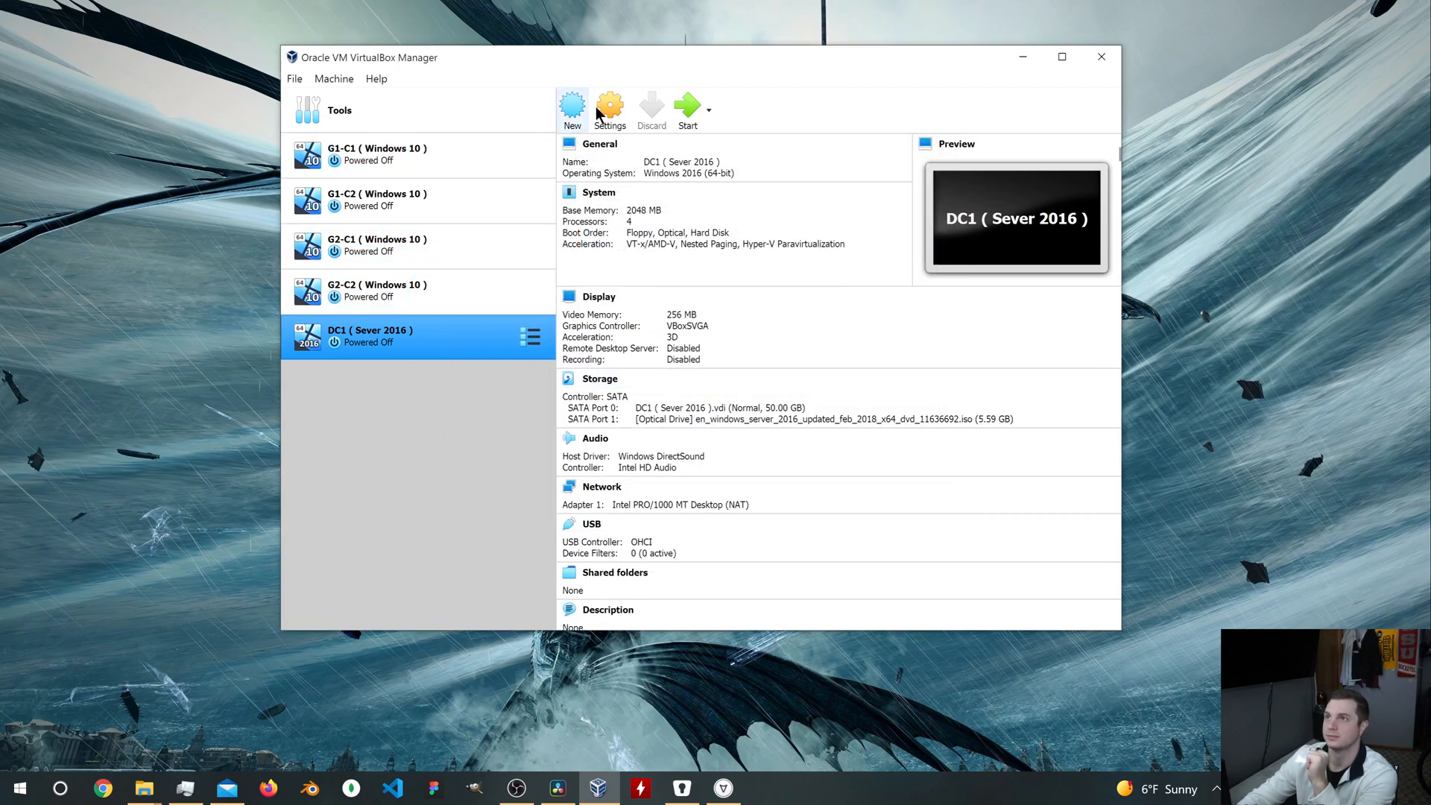
# Step: Disable Floppy in DC1's boot order and reorder the devices to Hard Disk first, Optical second
pyautogui.hotkey('ctrl', 's')
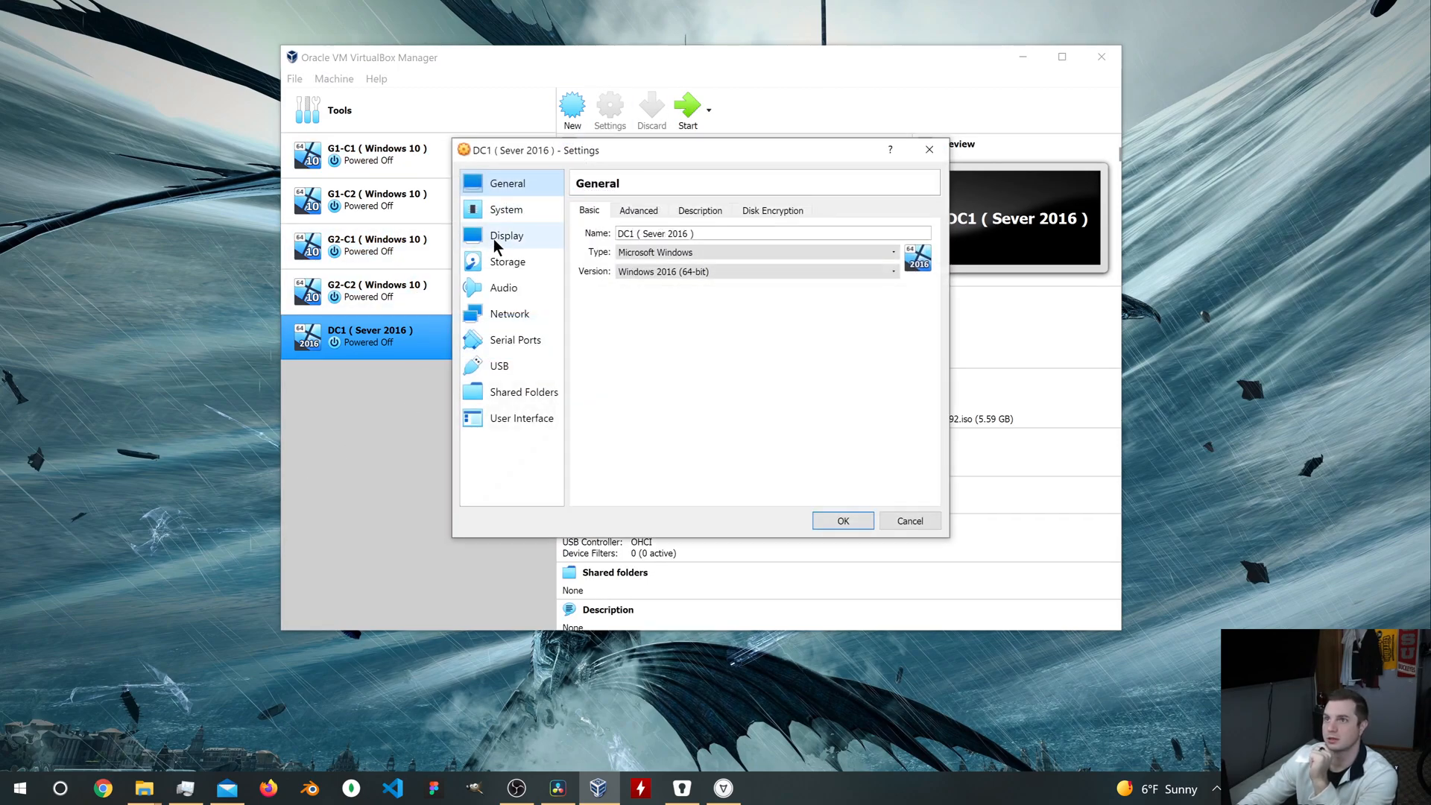
pyautogui.click(509, 213)
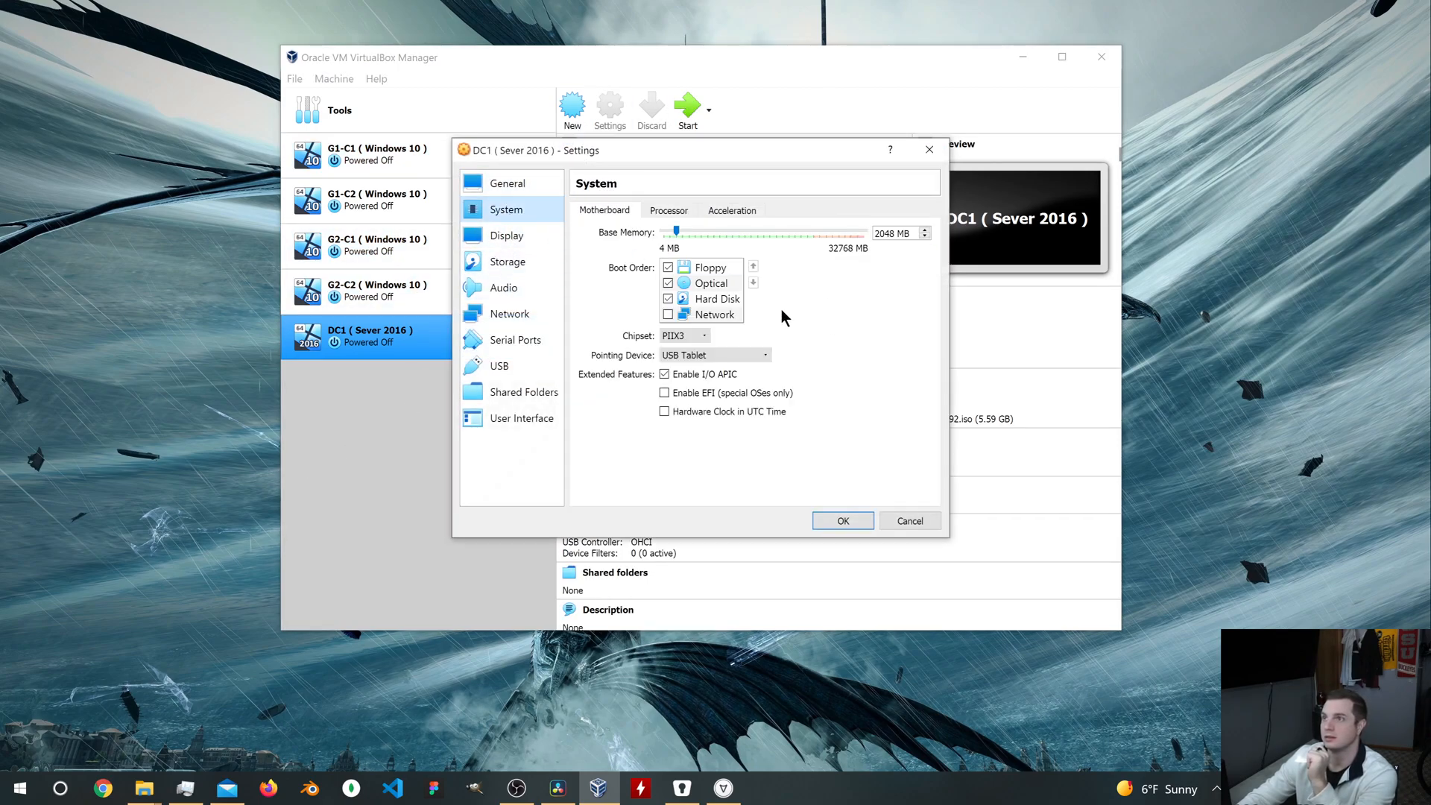
pyautogui.click(668, 268)
pyautogui.click(712, 299)
pyautogui.click(754, 267)
pyautogui.click(754, 268)
pyautogui.click(712, 299)
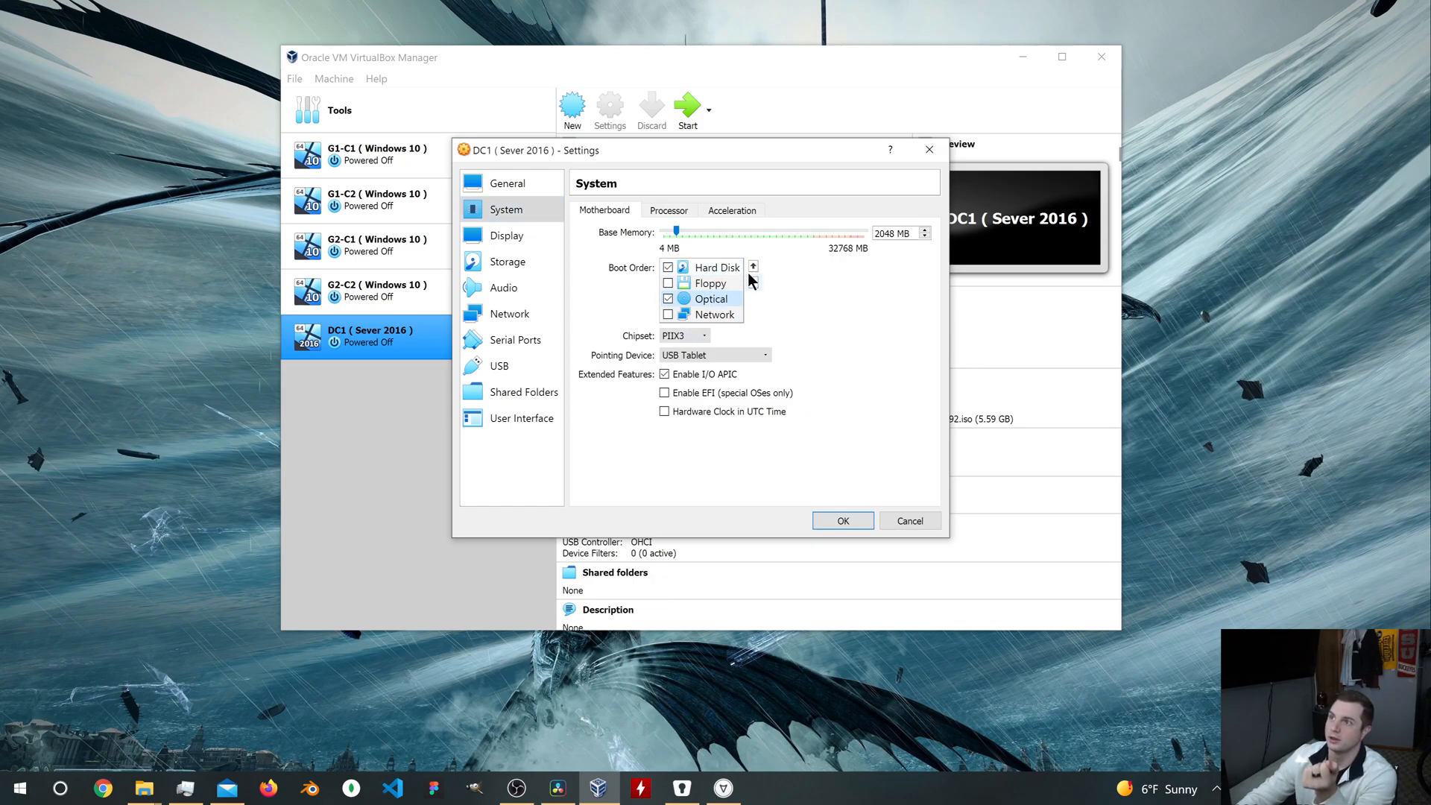
pyautogui.click(754, 266)
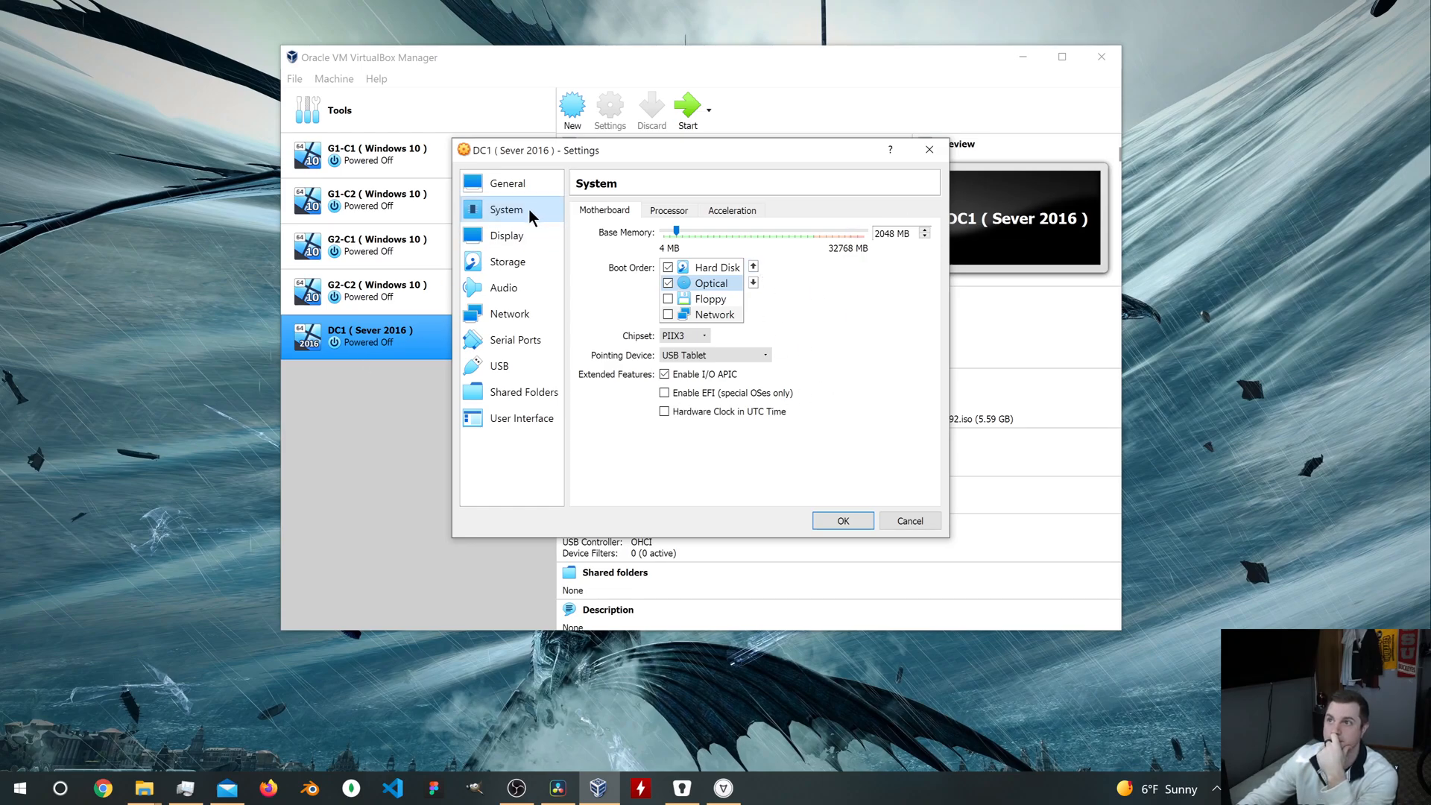
# Step: Attach DC1's network Adapter 1 to the Host-only Adapter and save the machine settings
pyautogui.click(531, 313)
pyautogui.click(757, 250)
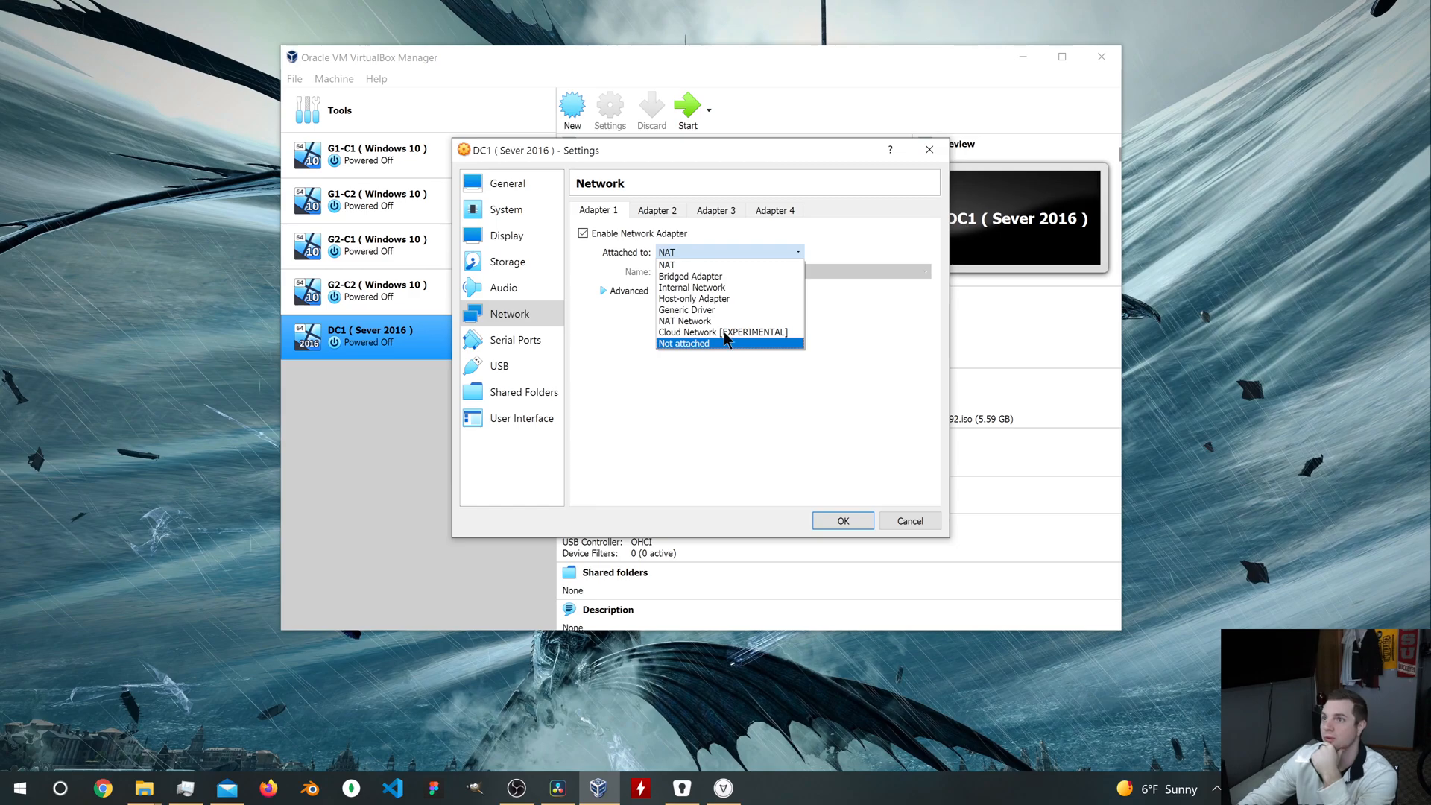
pyautogui.click(727, 297)
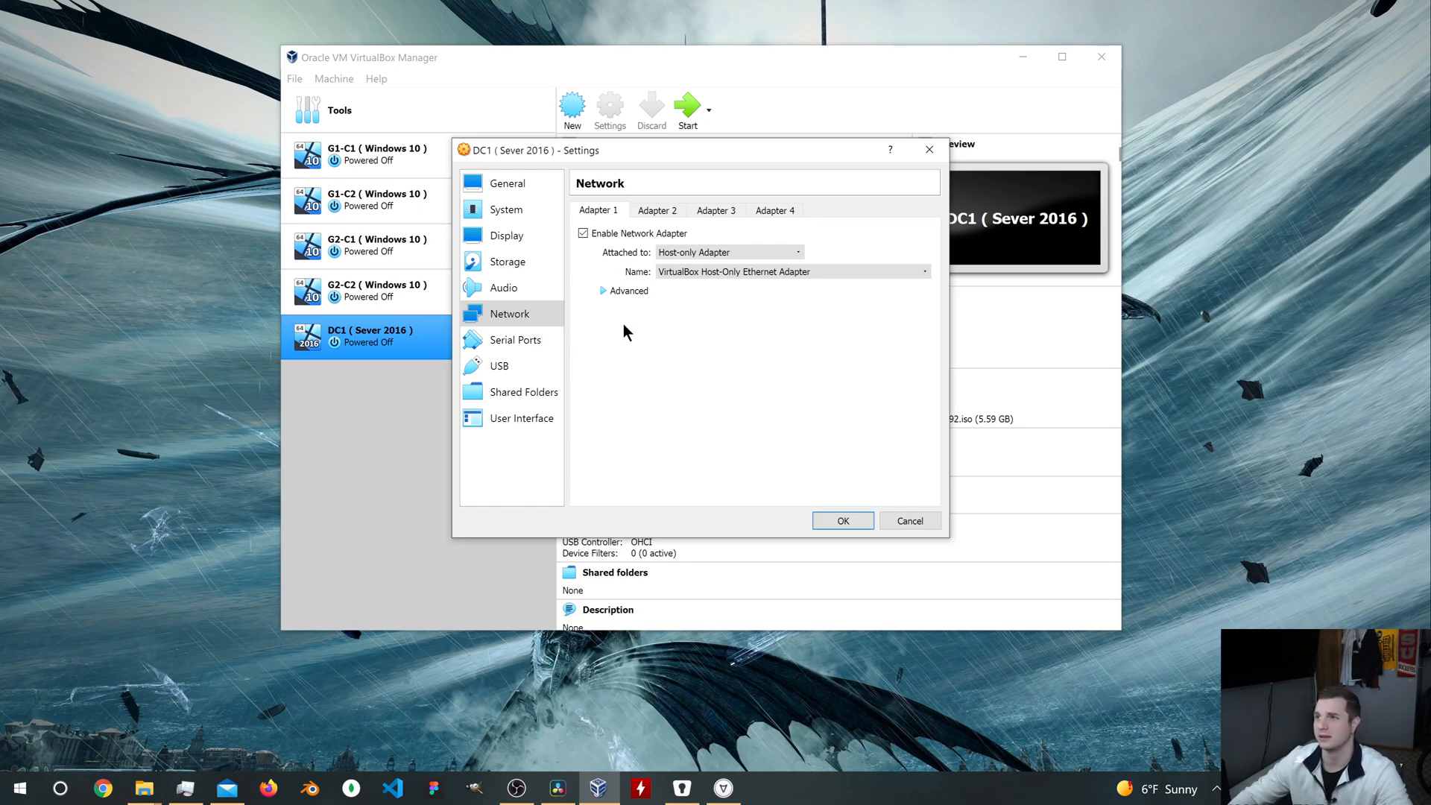
pyautogui.click(843, 522)
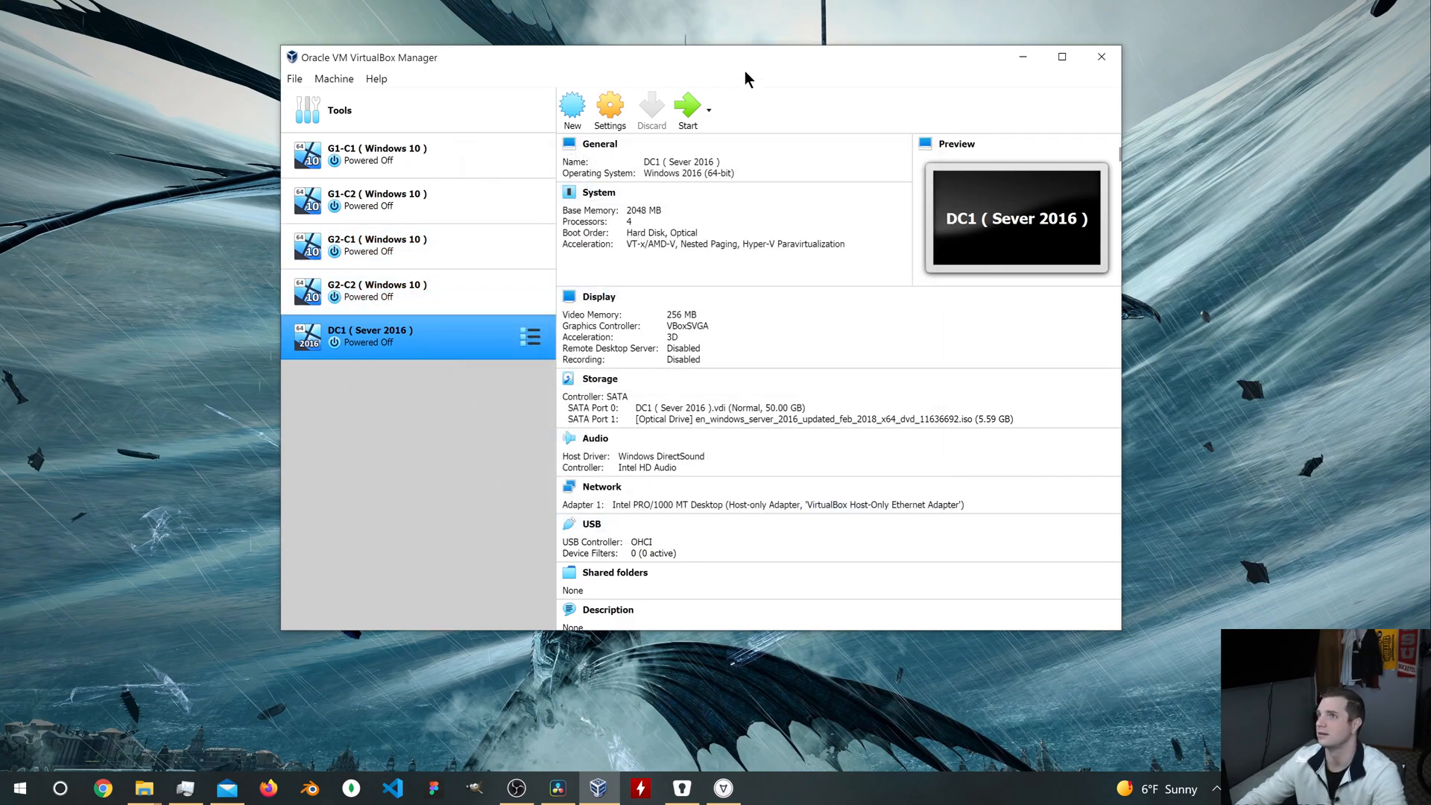
# Step: Start the DC1 virtual machine and accept the default language and keyboard preferences in Windows Setup
pyautogui.click(687, 108)
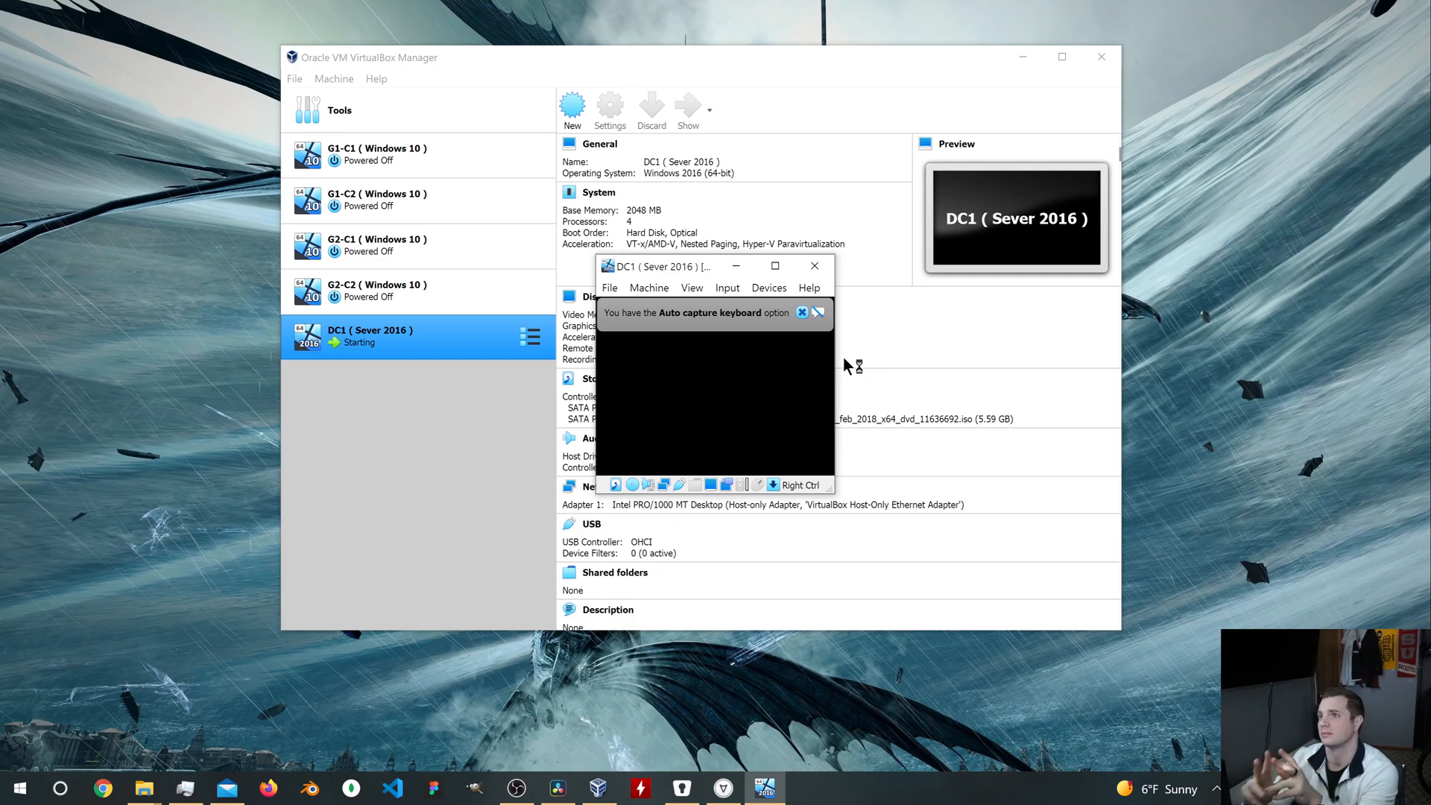
pyautogui.click(802, 313)
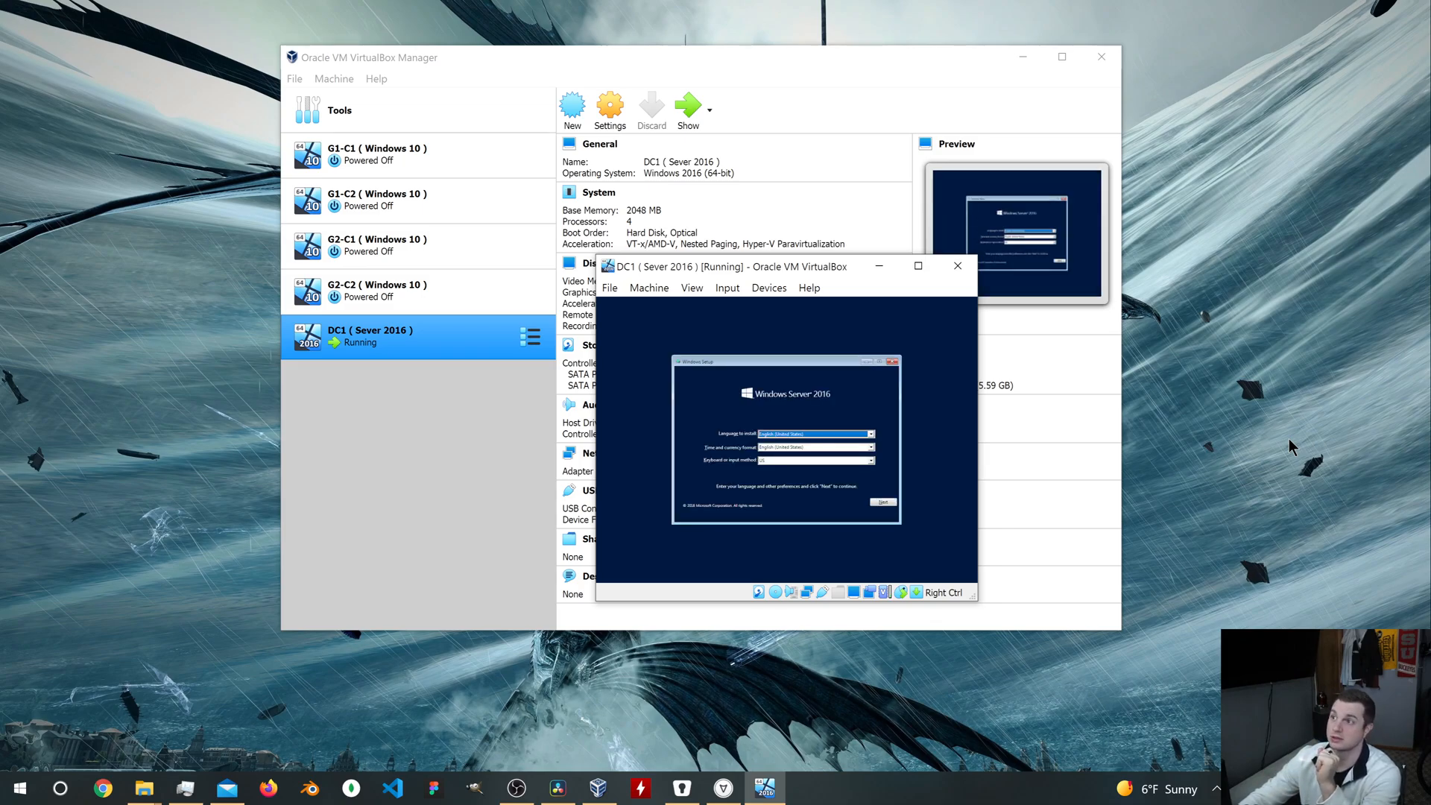
pyautogui.click(881, 503)
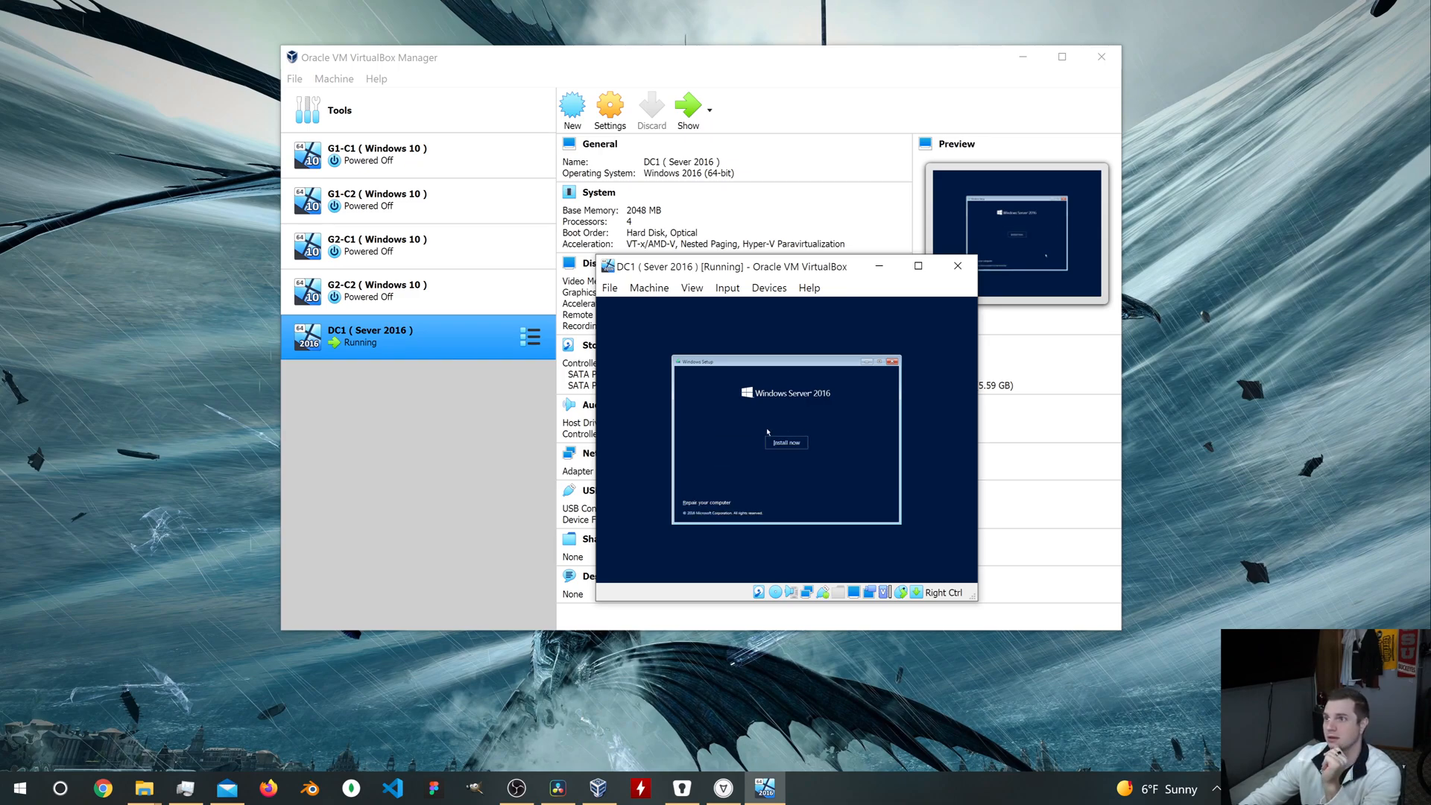
# Step: Begin the installation without a product key and select Windows Server 2016 Standard (Desktop Experience) as the operating system
pyautogui.click(787, 443)
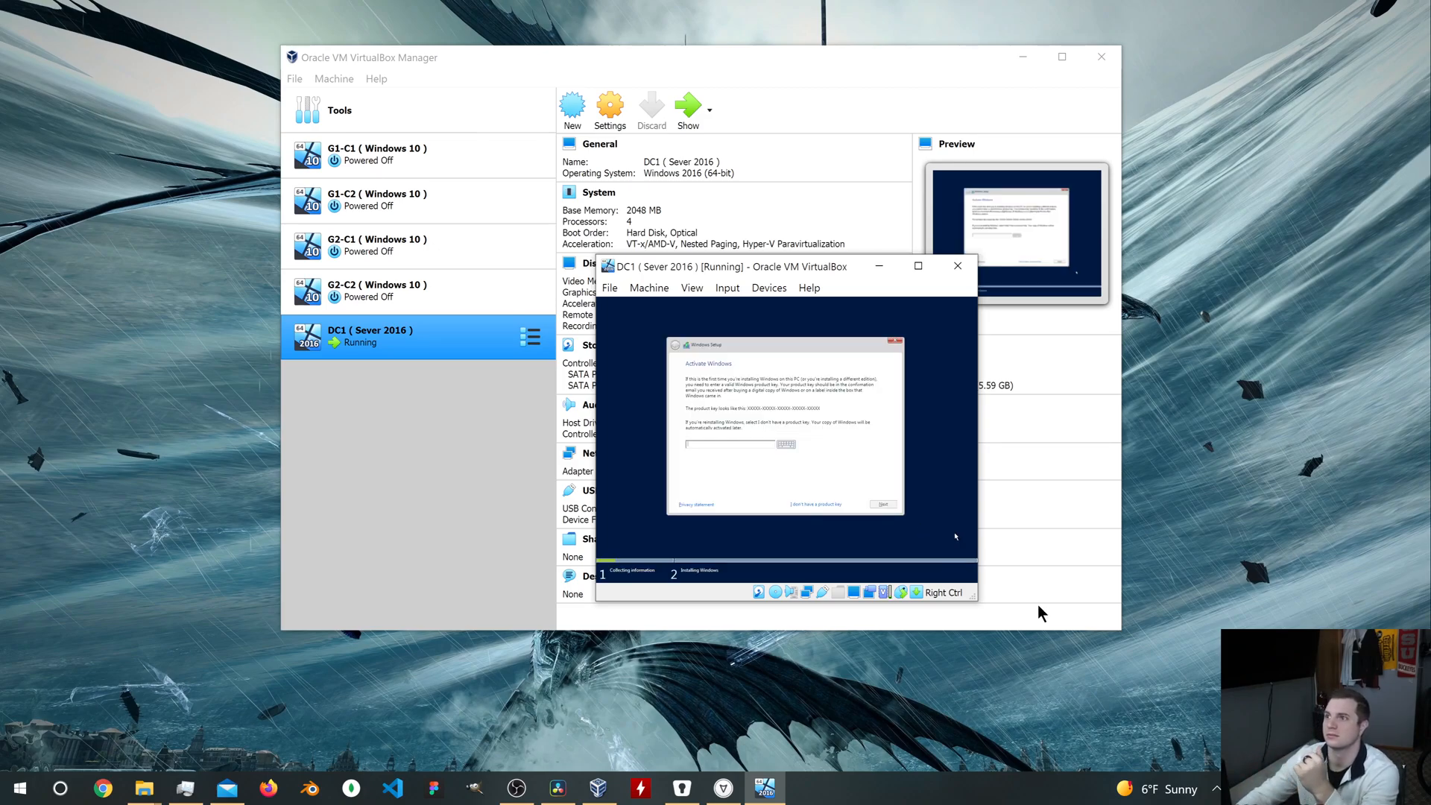
pyautogui.click(825, 506)
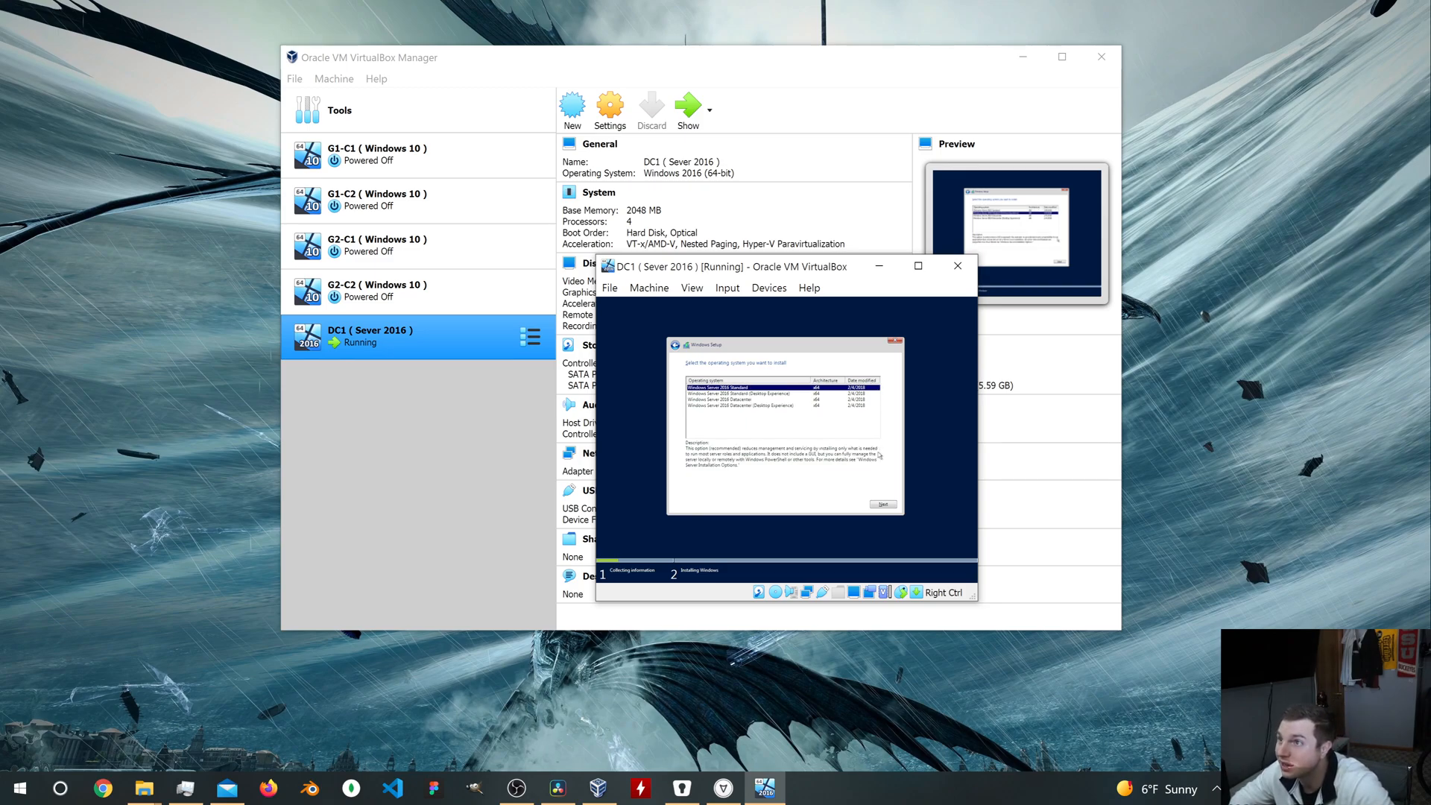
pyautogui.press('Down')
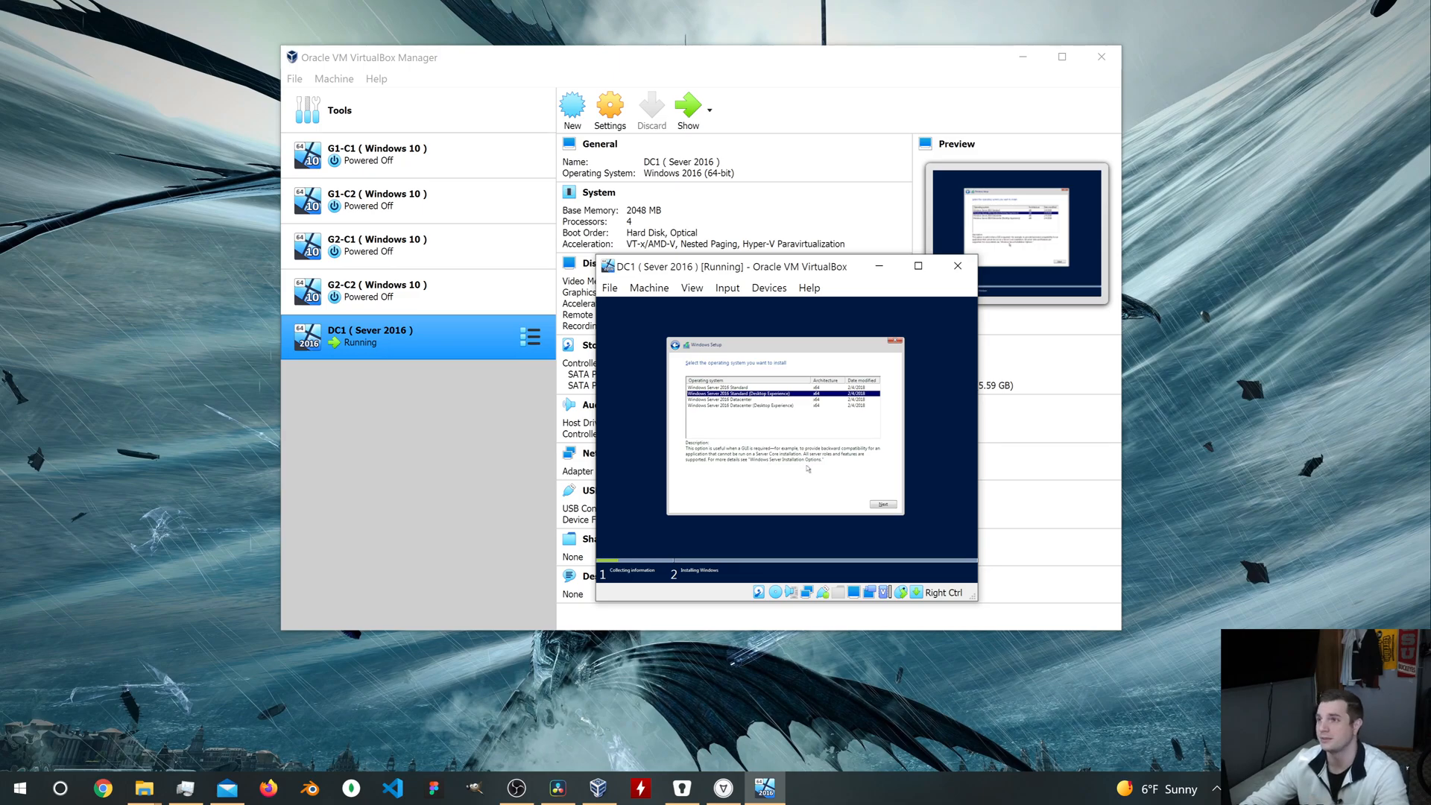
# Step: Accept the license terms and start a Custom (Windows only) installation on the unallocated space of Drive 0
pyautogui.click(884, 506)
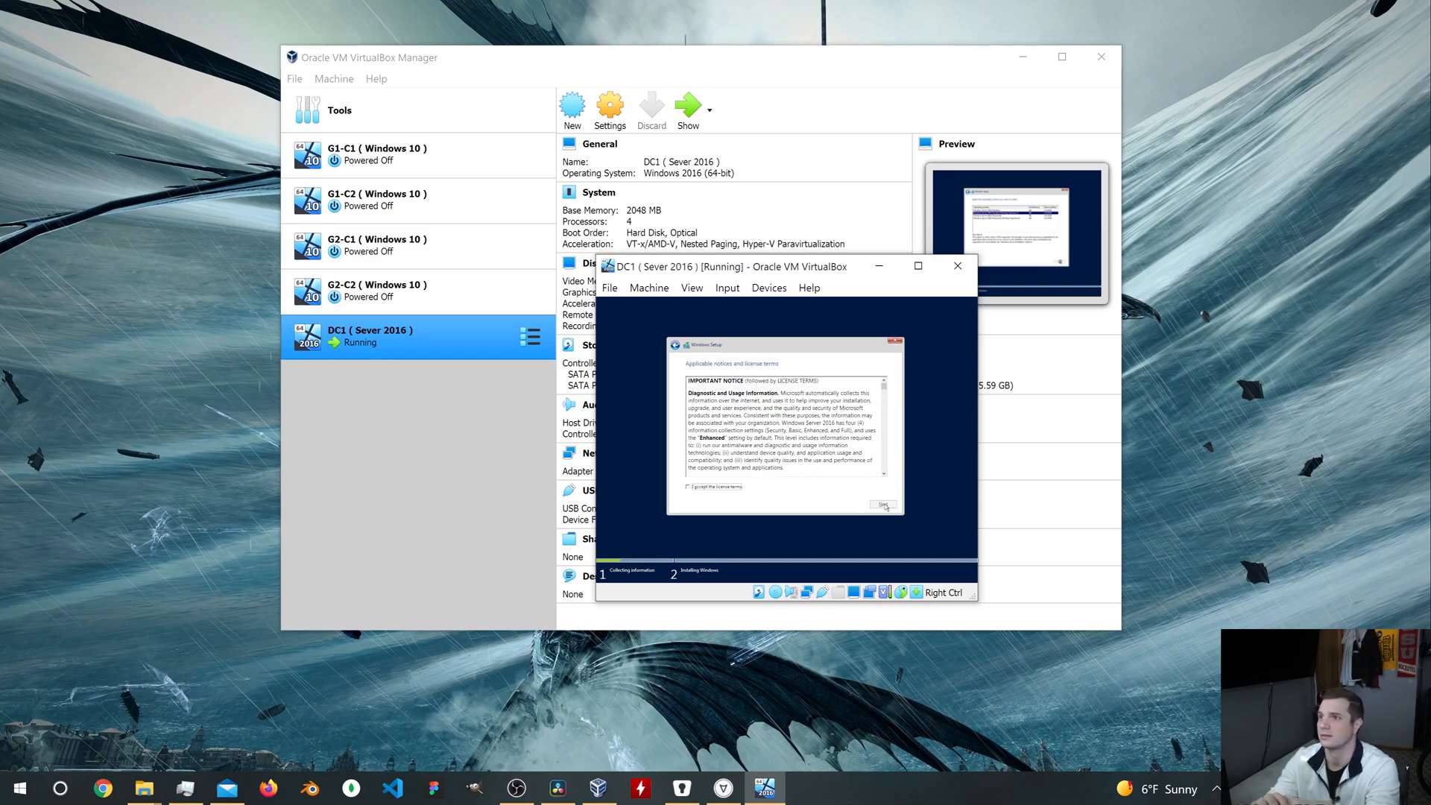
pyautogui.click(689, 487)
pyautogui.click(881, 507)
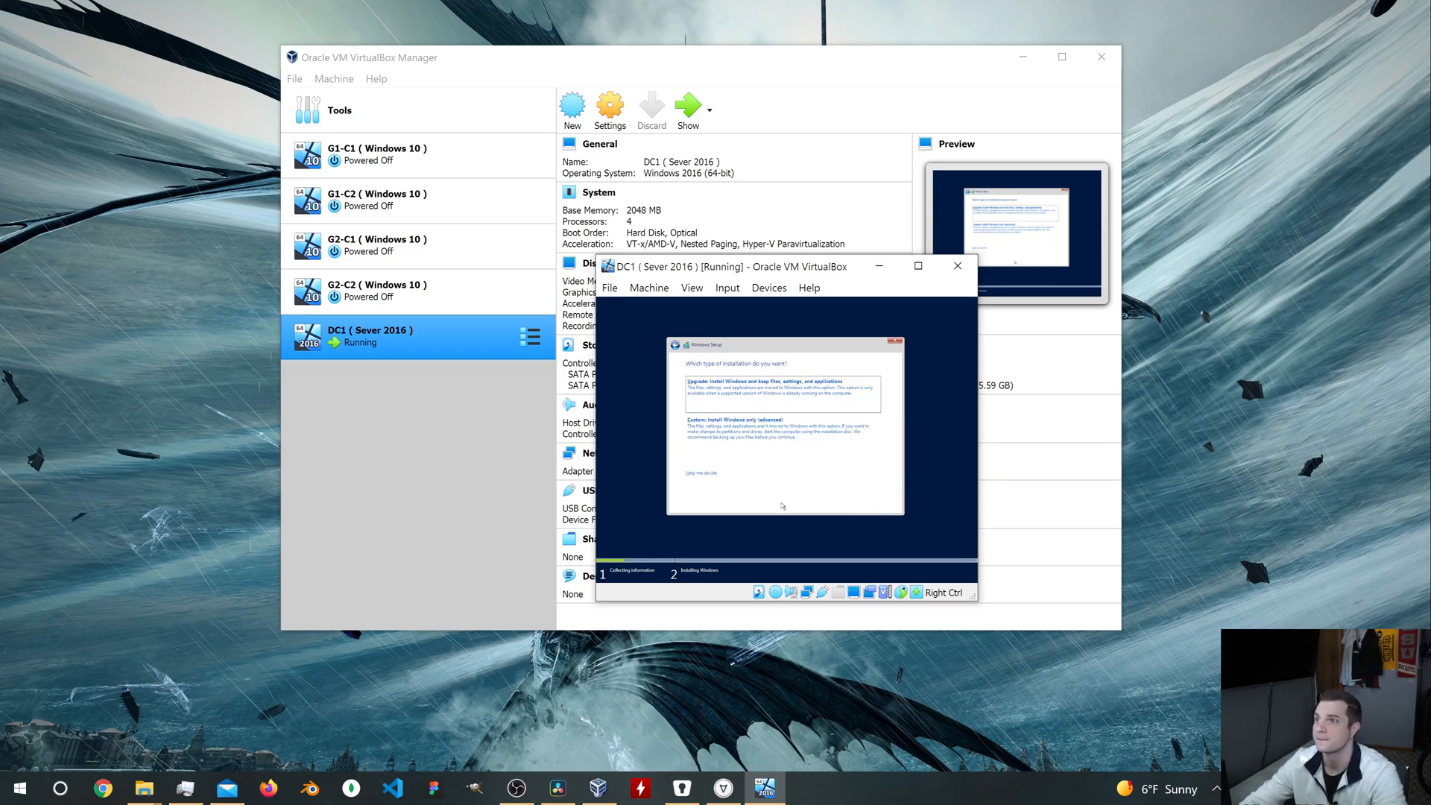
pyautogui.click(805, 433)
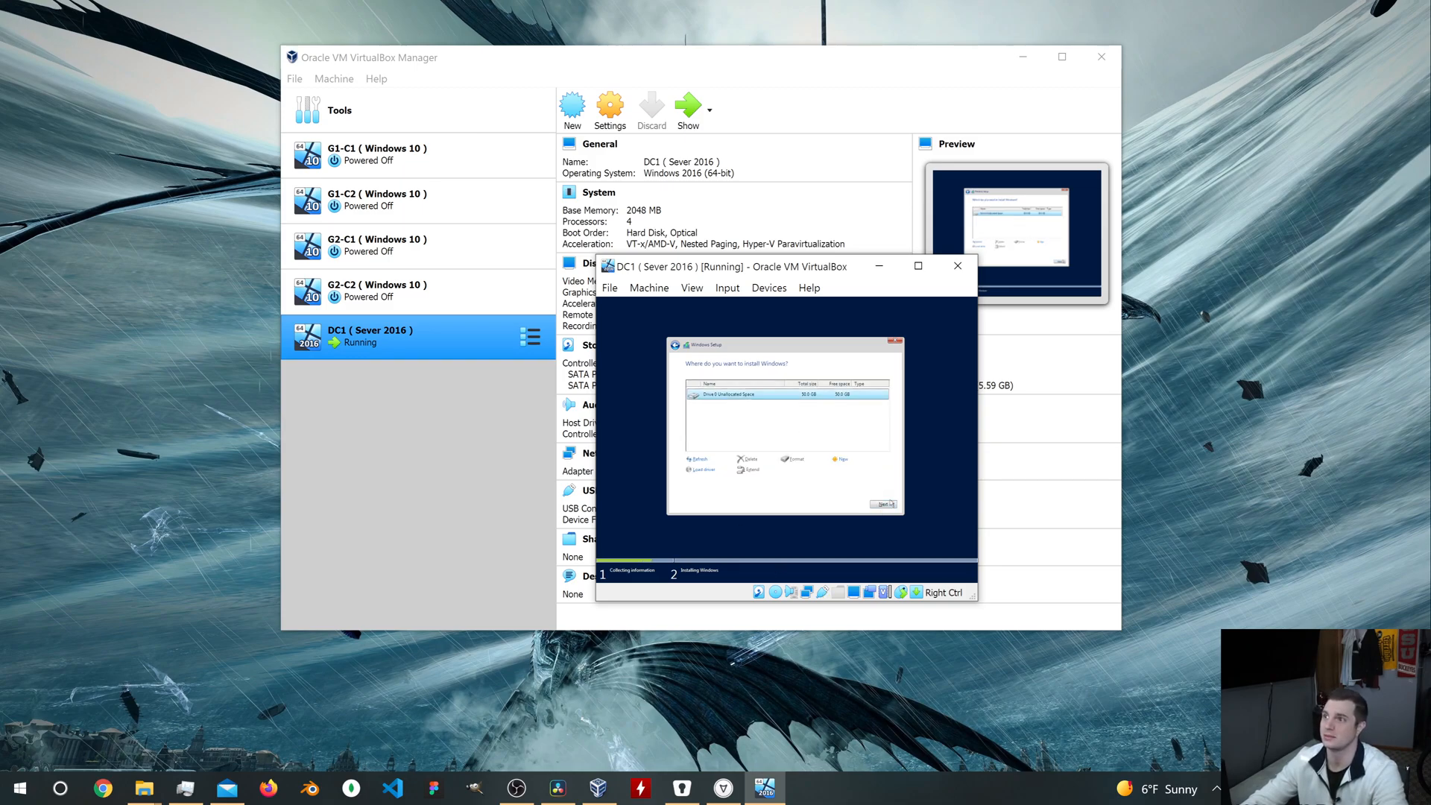
pyautogui.click(891, 504)
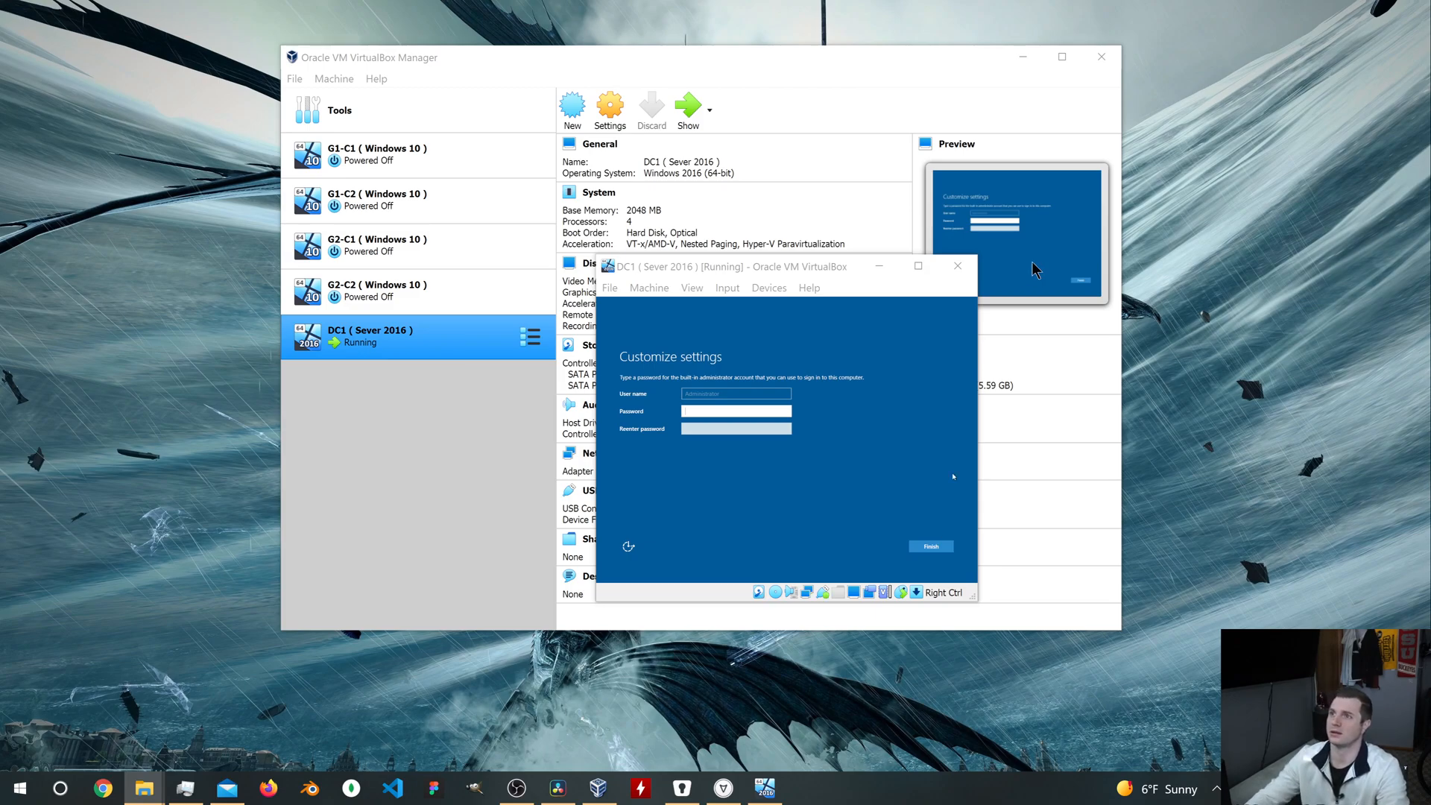
# Step: Enter and confirm a password for the built-in Administrator account and finish the Customize settings page
pyautogui.click(713, 411)
pyautogui.write('Passwor')
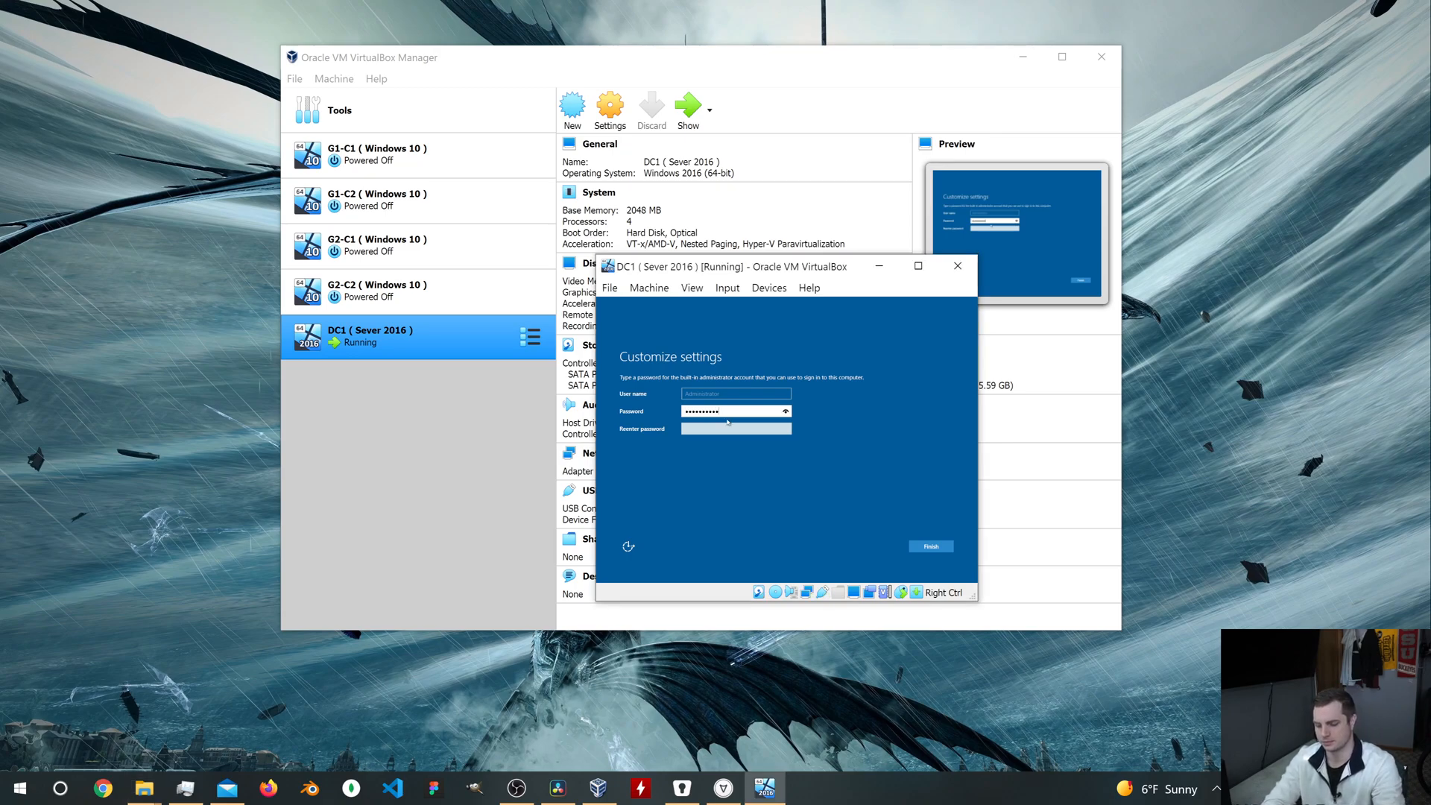
pyautogui.press('Tab')
pyautogui.write('Password')
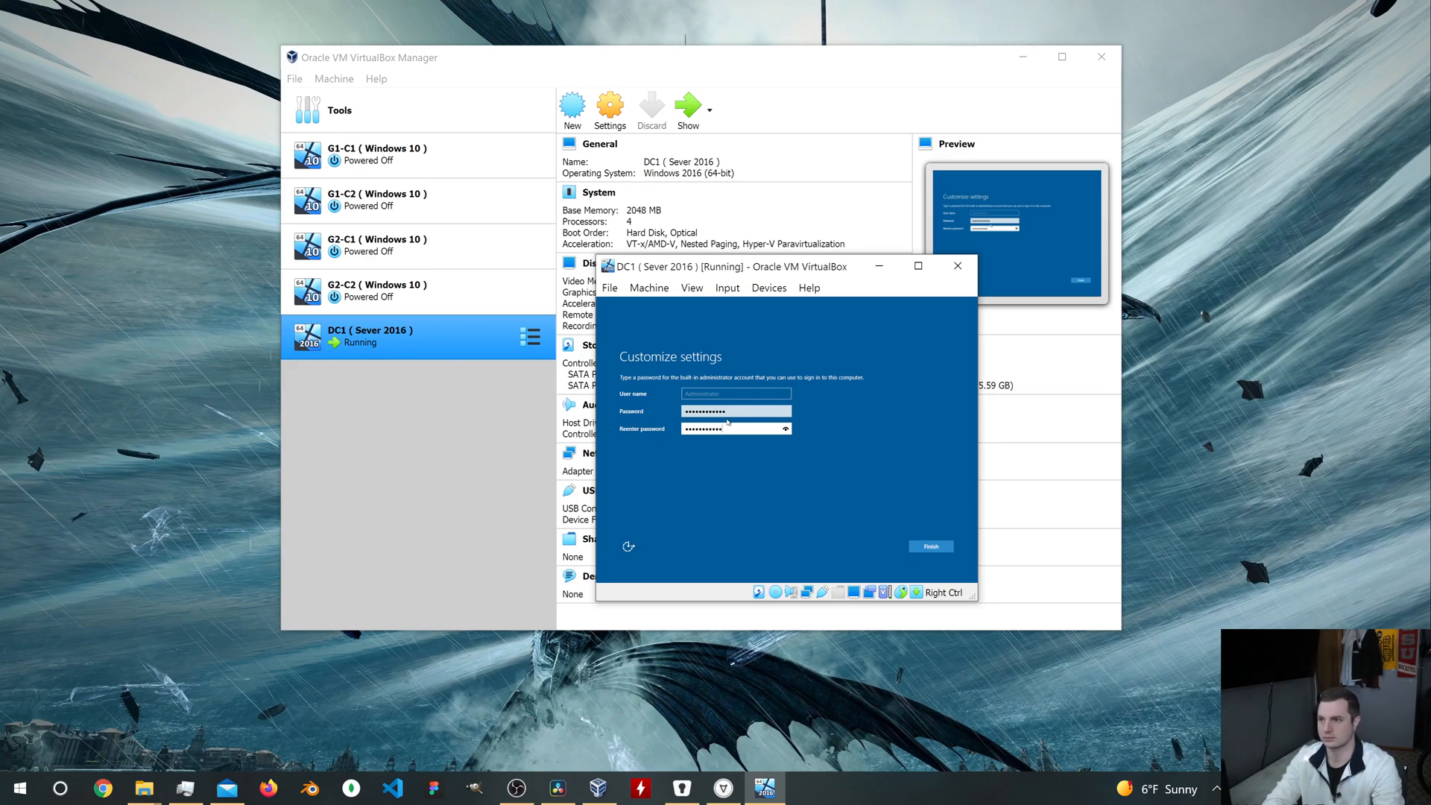
pyautogui.click(931, 547)
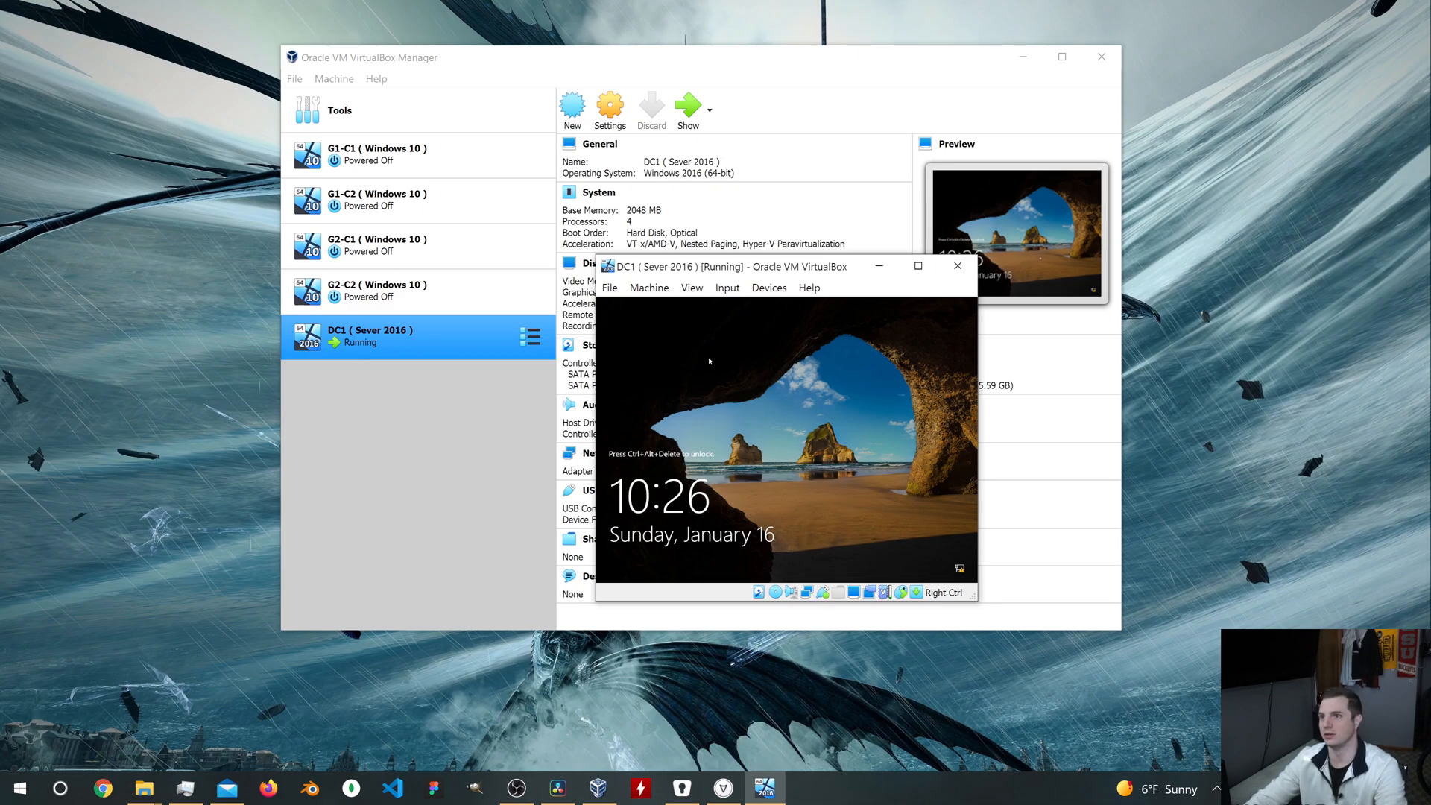
# Step: Send Ctrl-Alt-Del to the virtual machine to unlock it and sign in as Administrator with the account password
pyautogui.click(727, 289)
pyautogui.moveTo(753, 309)
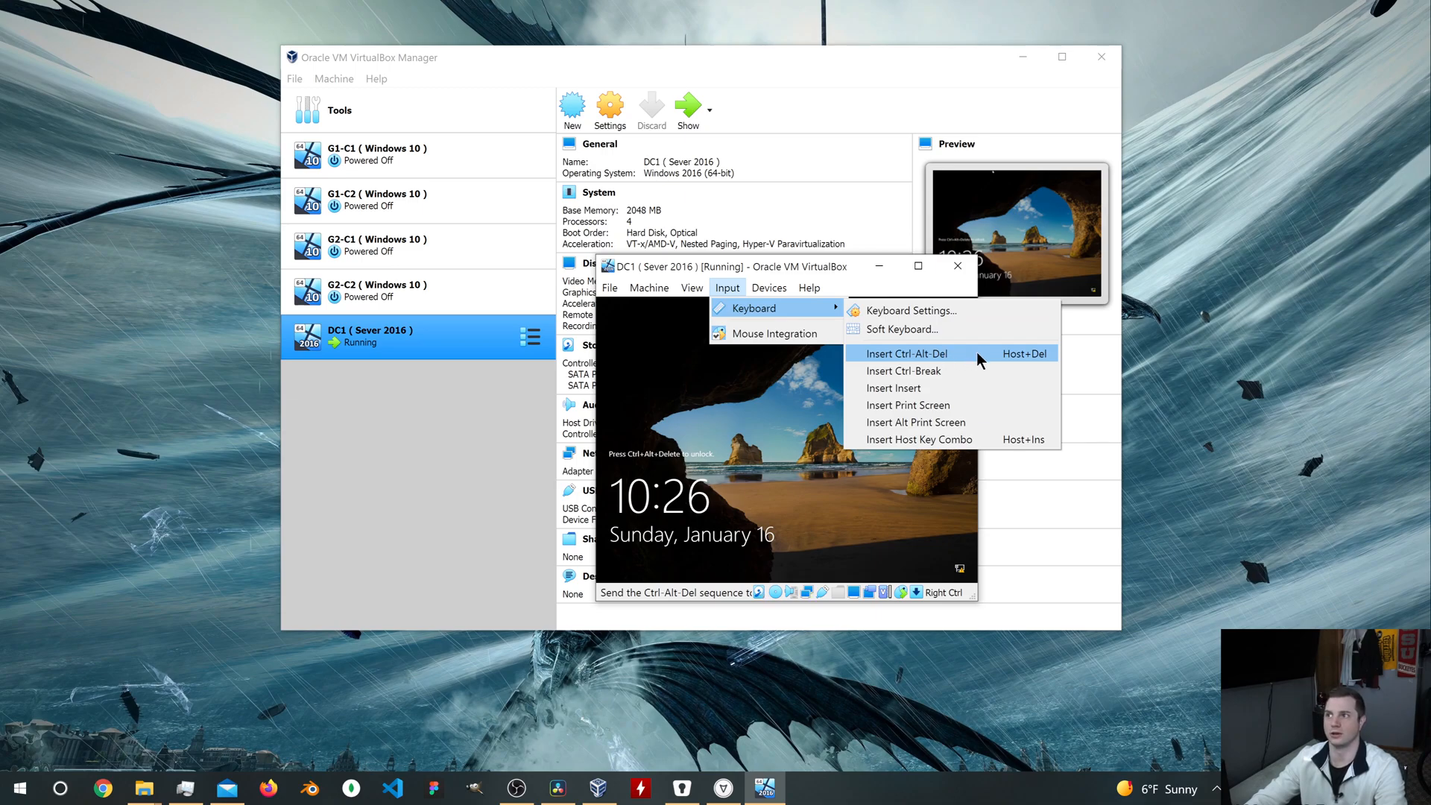
pyautogui.click(907, 354)
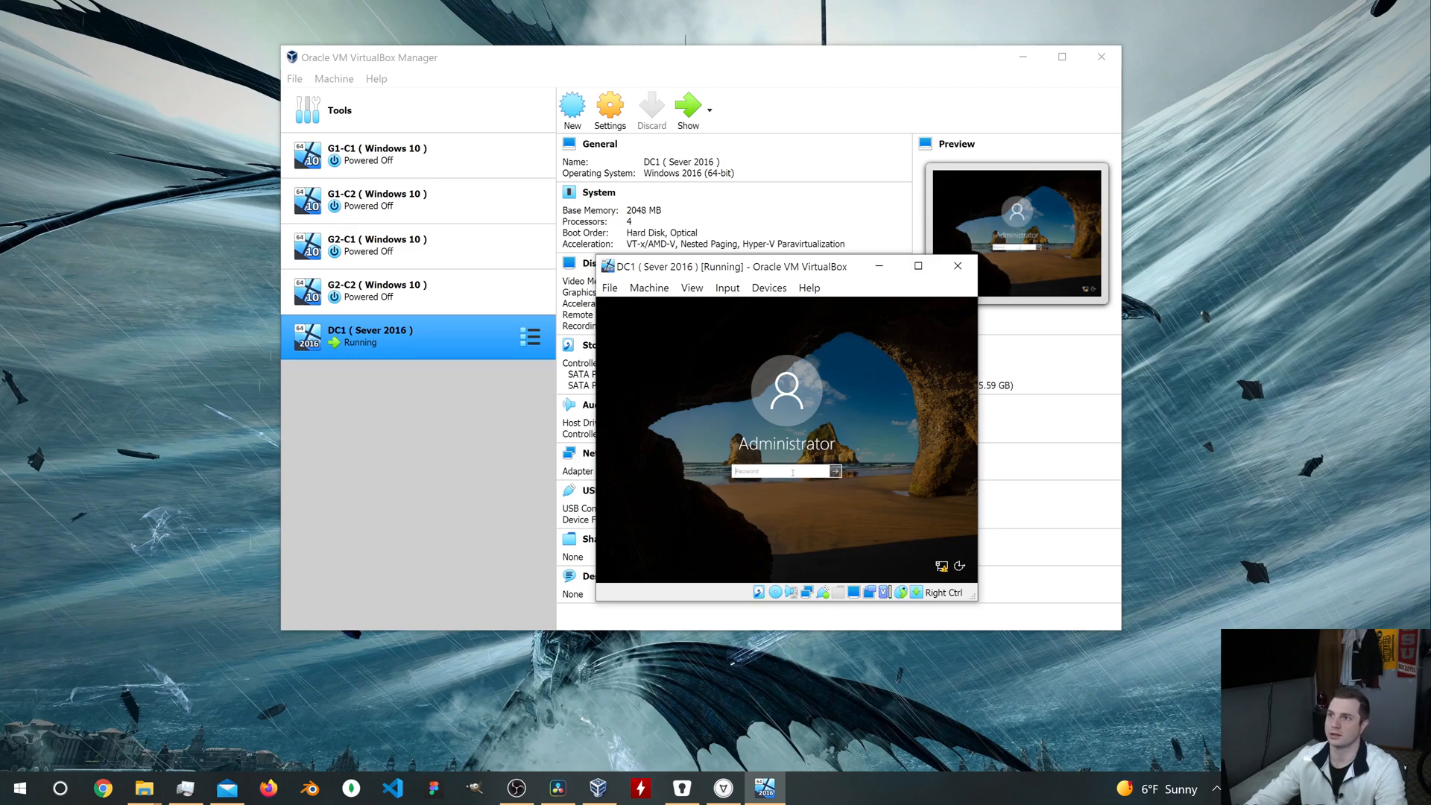
pyautogui.write('••••••')
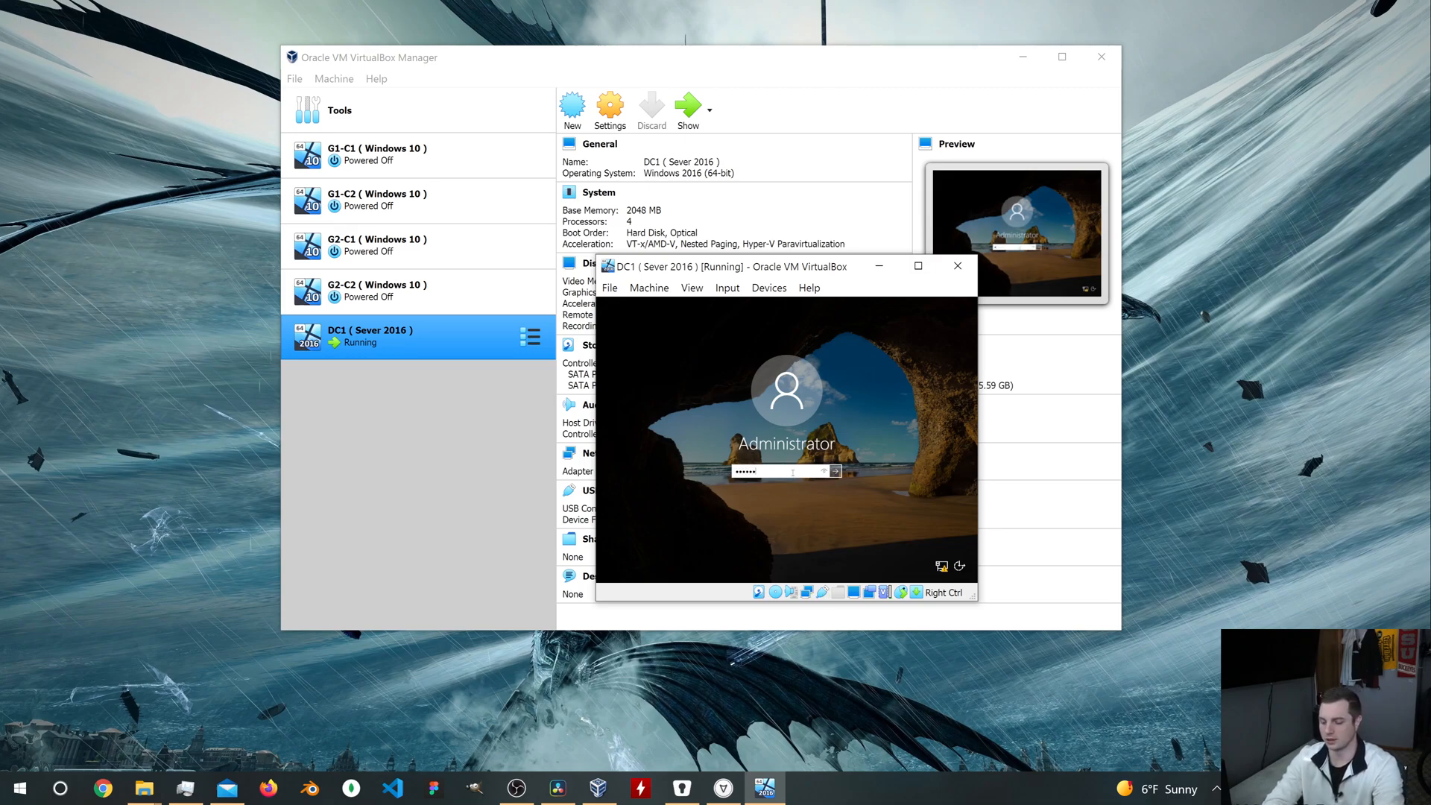
pyautogui.press('Return')
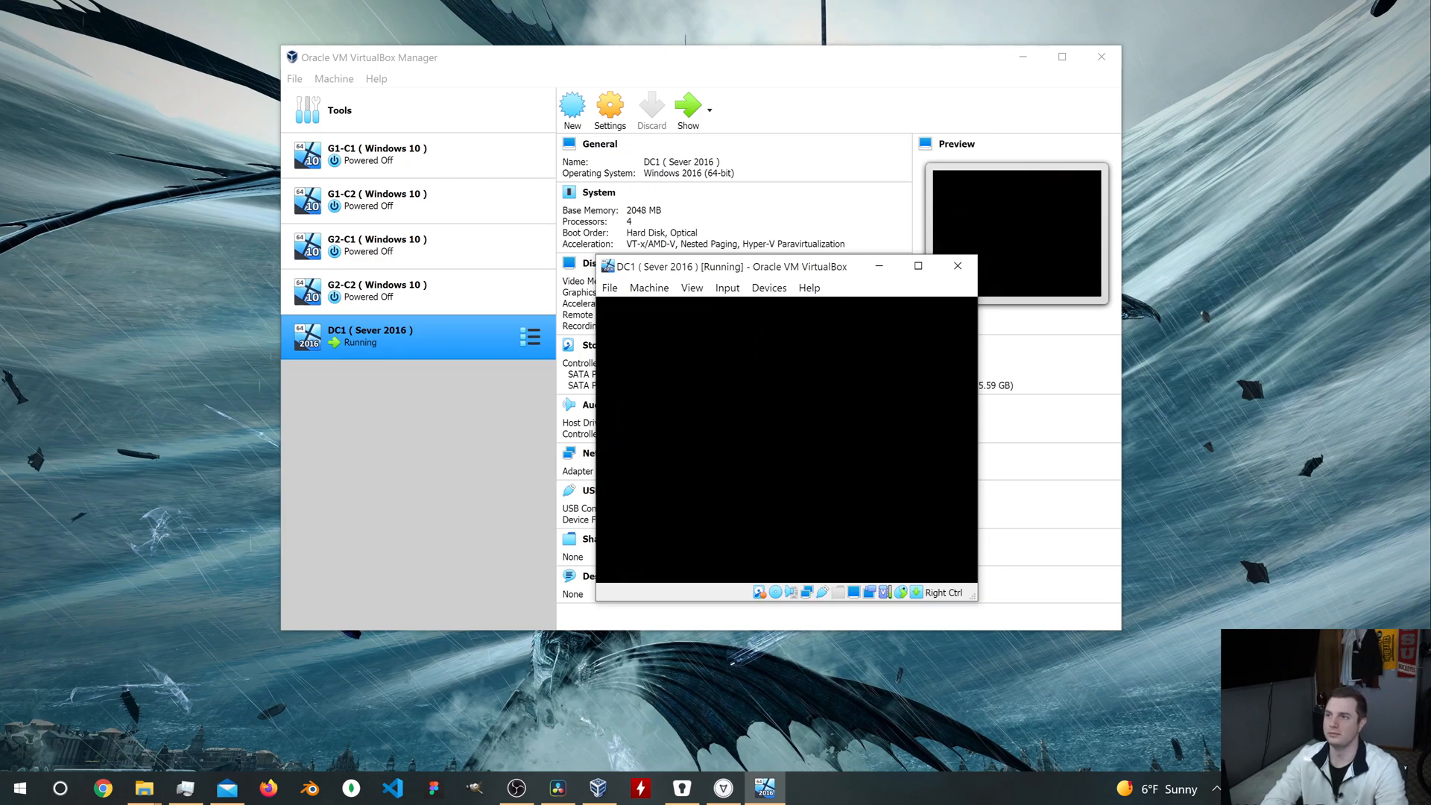